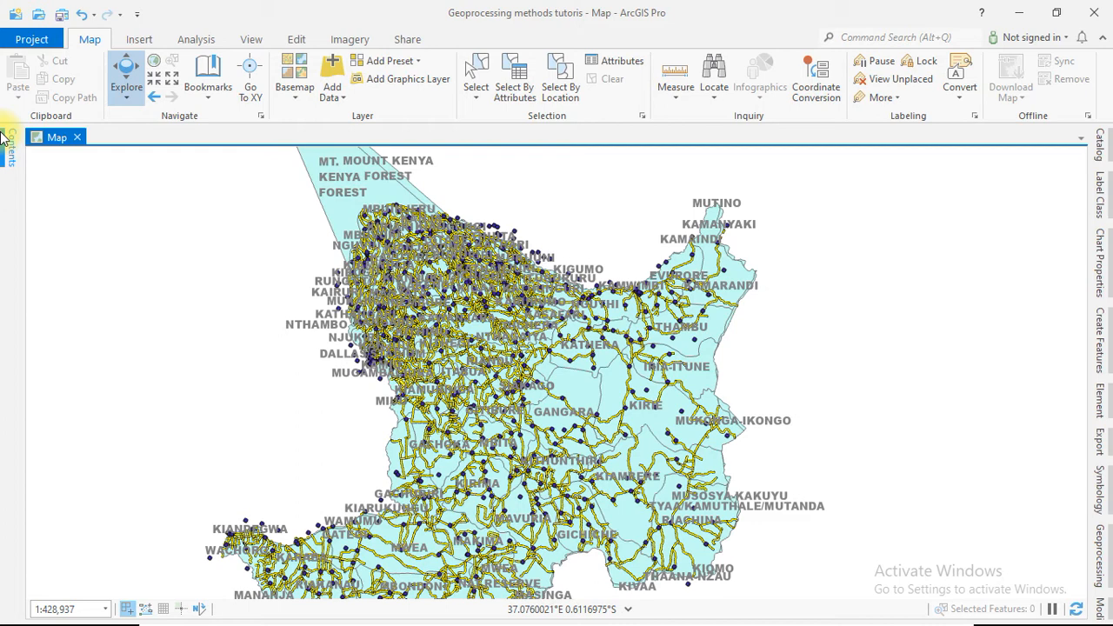
Open the Clip tool from the Extract toolset of the Analysis Tools.
{"action": "left_click", "coordinate": [1103, 544]}
{"action": "left_click", "coordinate": [785, 168]}
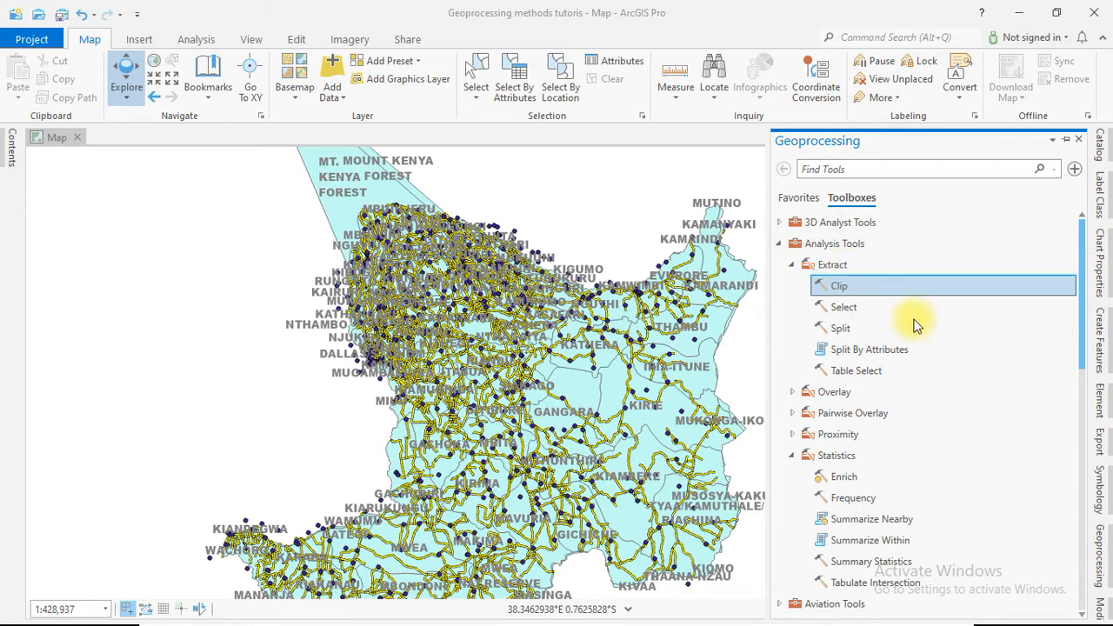
{"action": "double_click", "coordinate": [855, 290]}
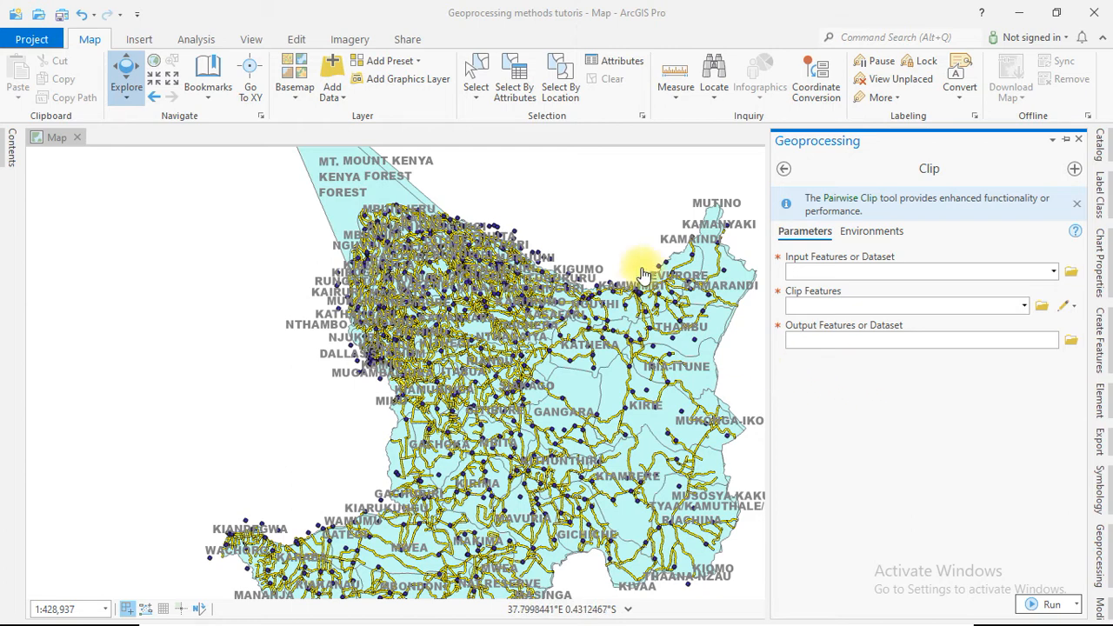
{"action": "left_click", "coordinate": [600, 236]}
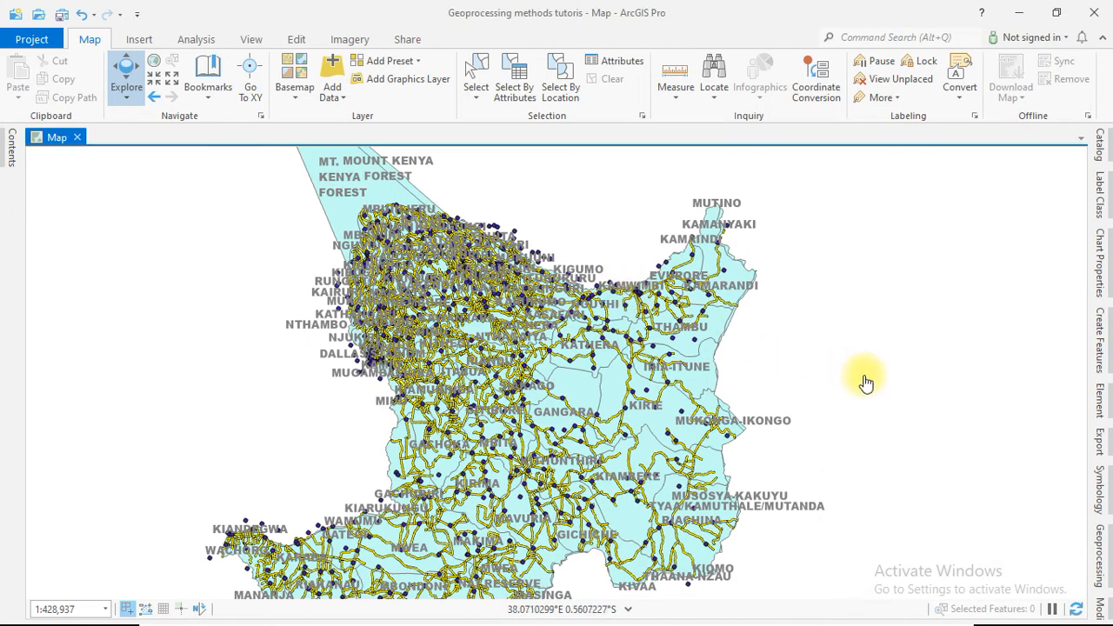
Select the KIAMBERE sublocation polygon of the embusublocs layer on the map.
{"action": "left_click_drag", "start_coordinate": [812, 373], "coordinate": [721, 373]}
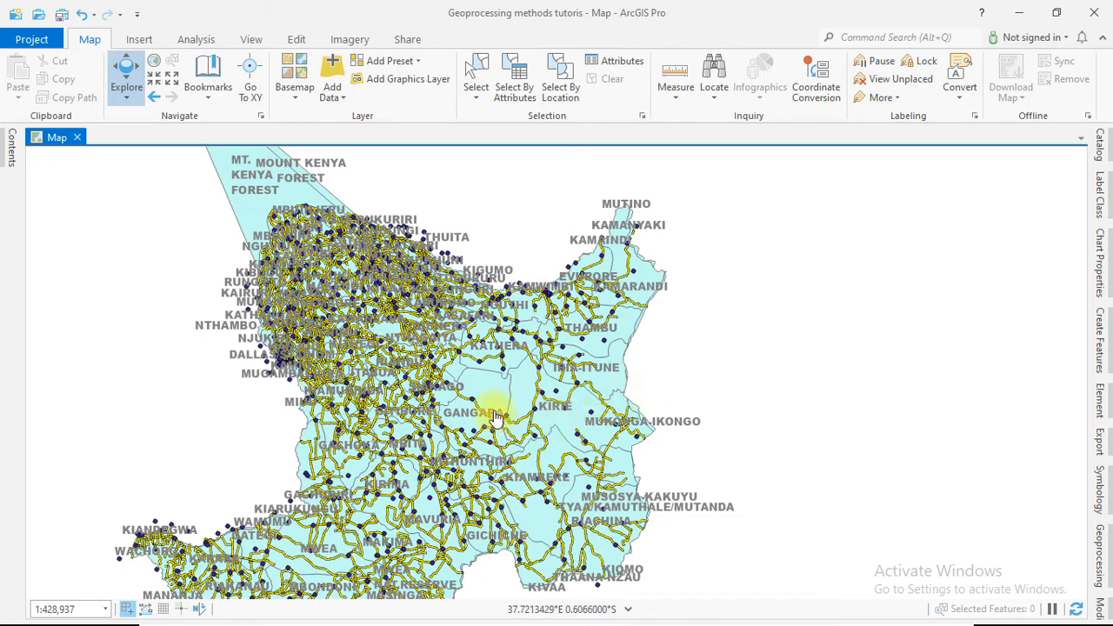
{"action": "scroll", "coordinate": [494, 417], "scroll_direction": "up", "scroll_amount": 5}
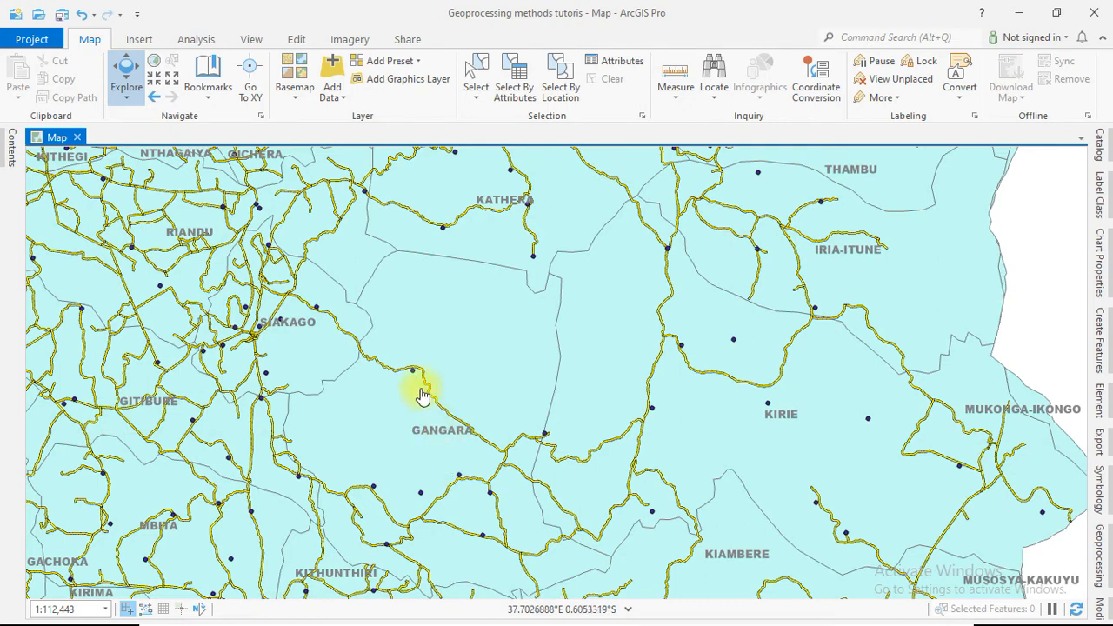
{"action": "left_click", "coordinate": [14, 144]}
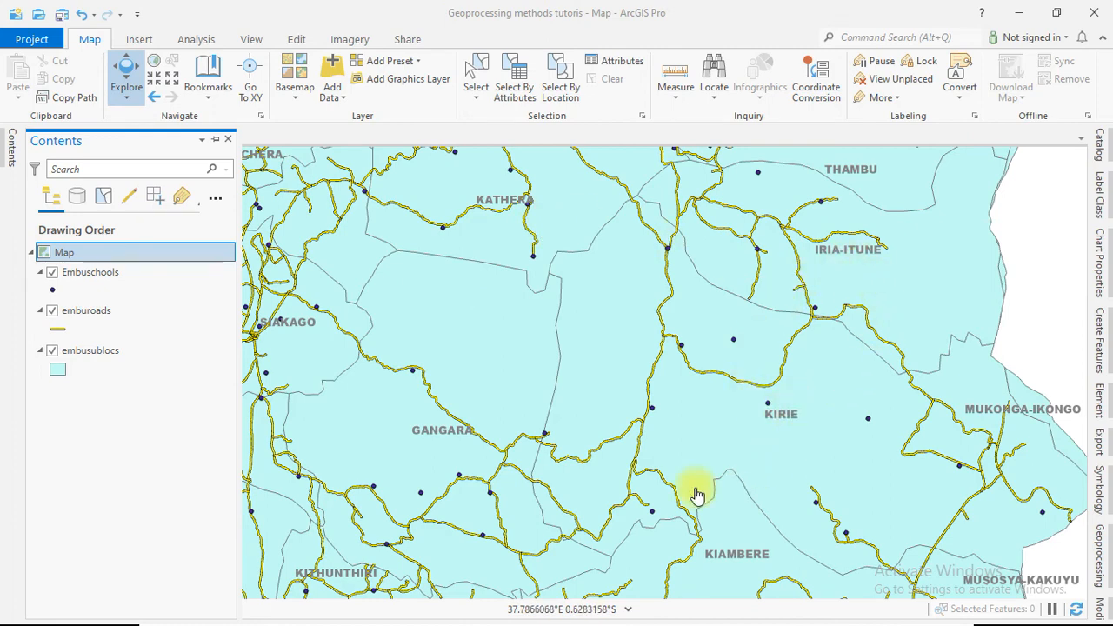
{"action": "left_click_drag", "start_coordinate": [736, 455], "coordinate": [535, 206]}
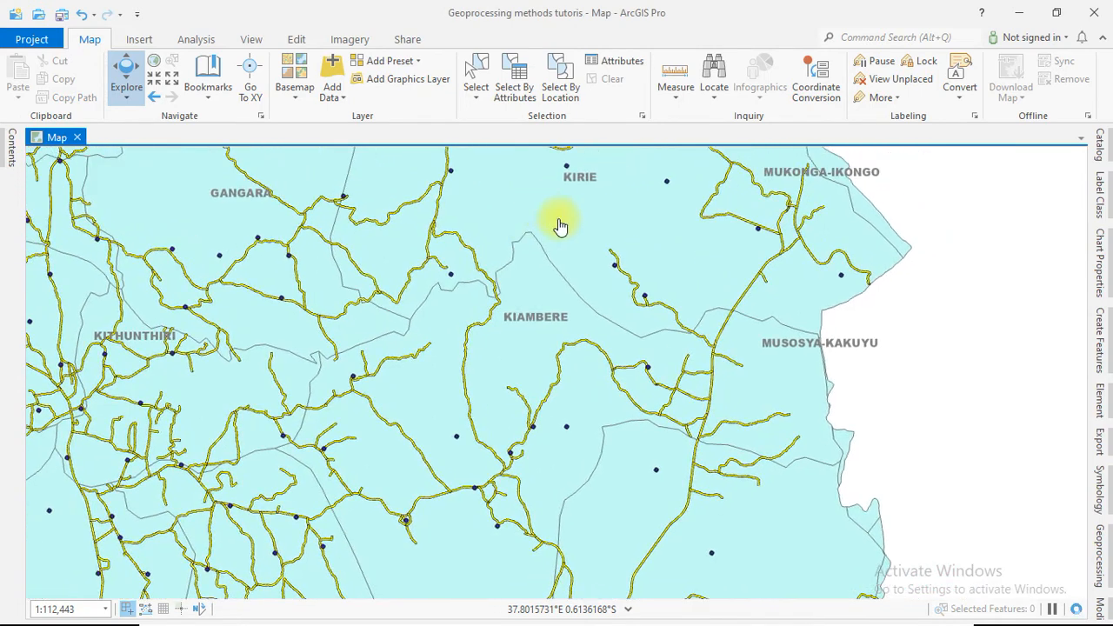
{"action": "left_click_drag", "start_coordinate": [561, 412], "coordinate": [468, 363]}
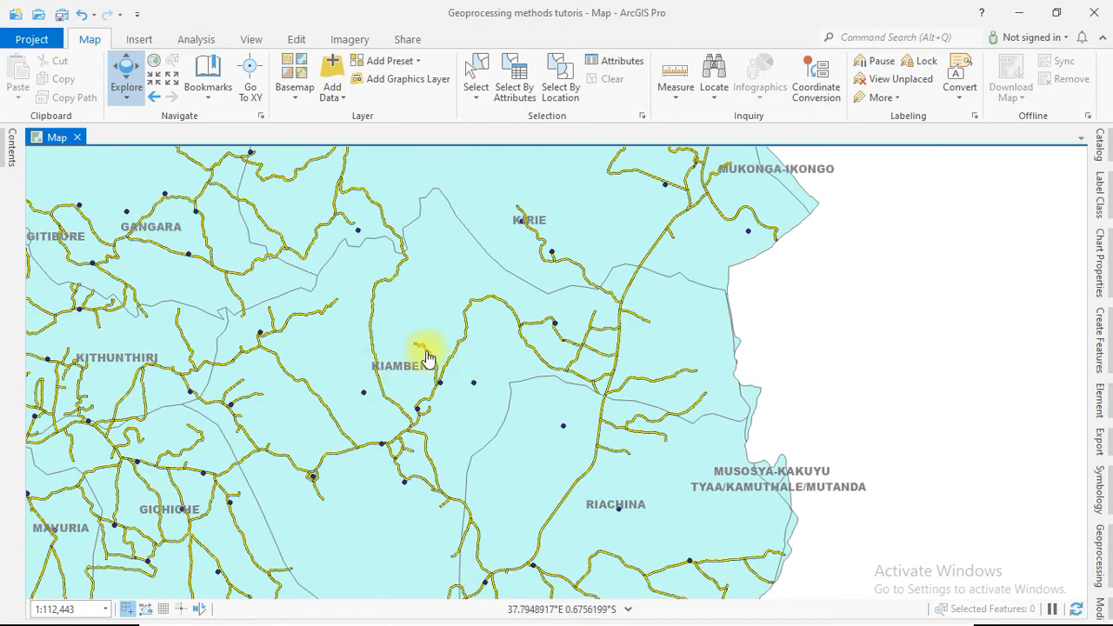
{"action": "left_click_drag", "start_coordinate": [480, 454], "coordinate": [522, 413]}
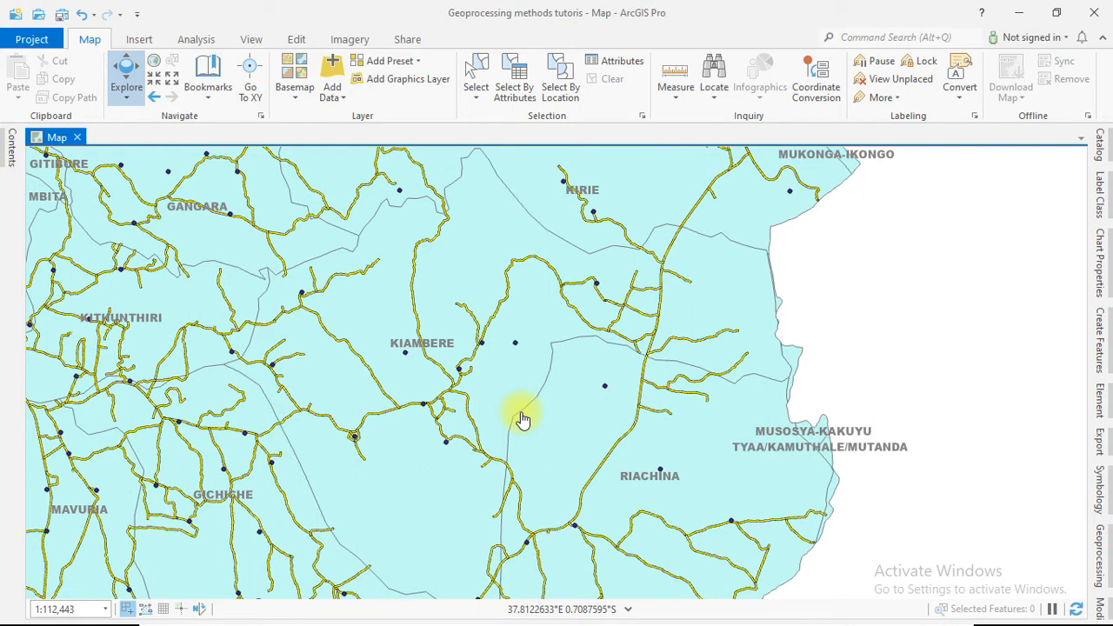
{"action": "left_click", "coordinate": [475, 71]}
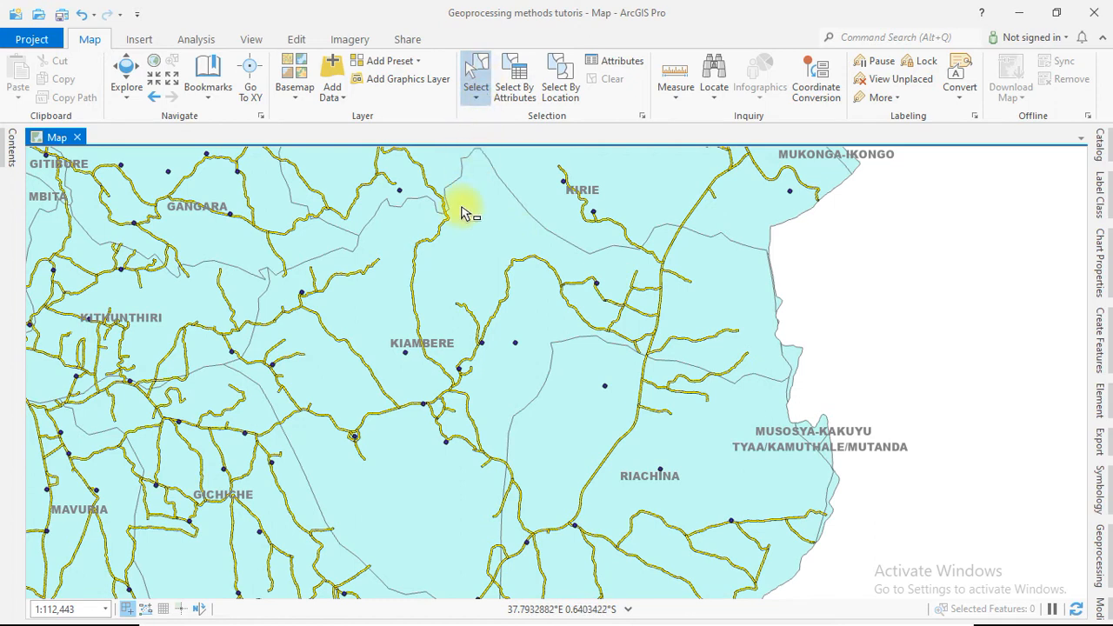
{"action": "left_click", "coordinate": [479, 245]}
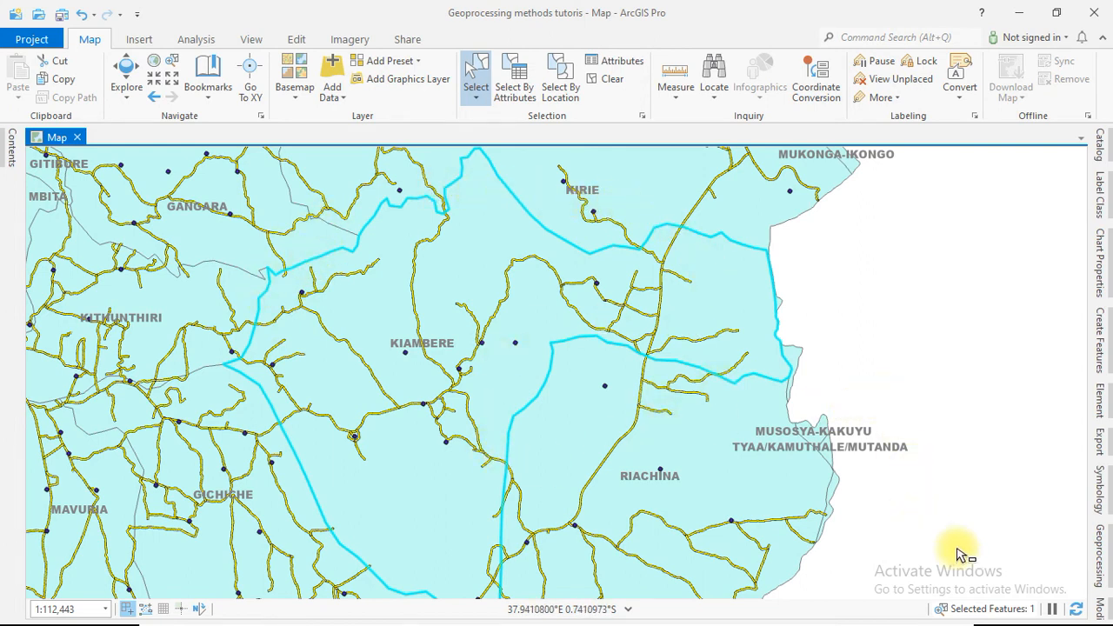
Set embusublocs as both the input features and the clip features of the Clip tool.
{"action": "left_click", "coordinate": [1103, 546]}
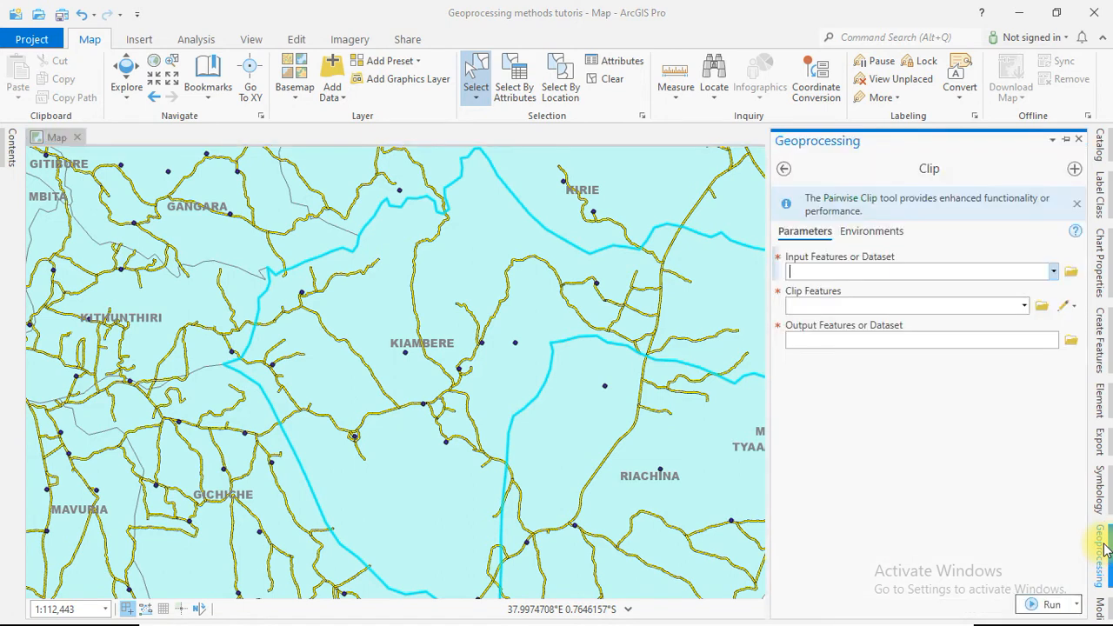
{"action": "left_click", "coordinate": [1053, 273]}
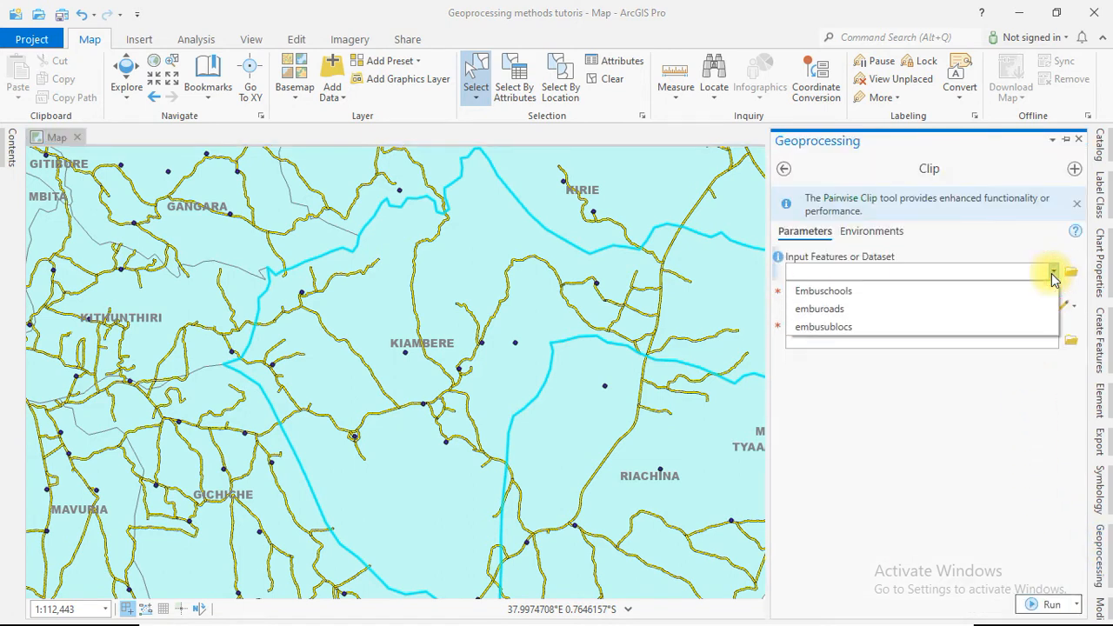
{"action": "left_click", "coordinate": [857, 325]}
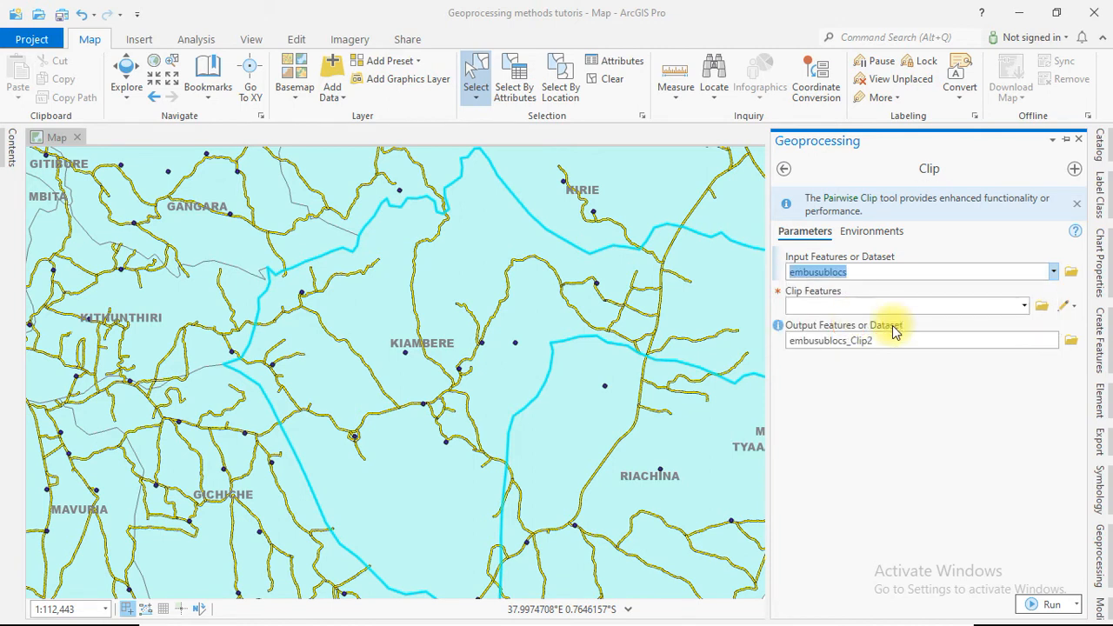
{"action": "left_click", "coordinate": [1023, 306]}
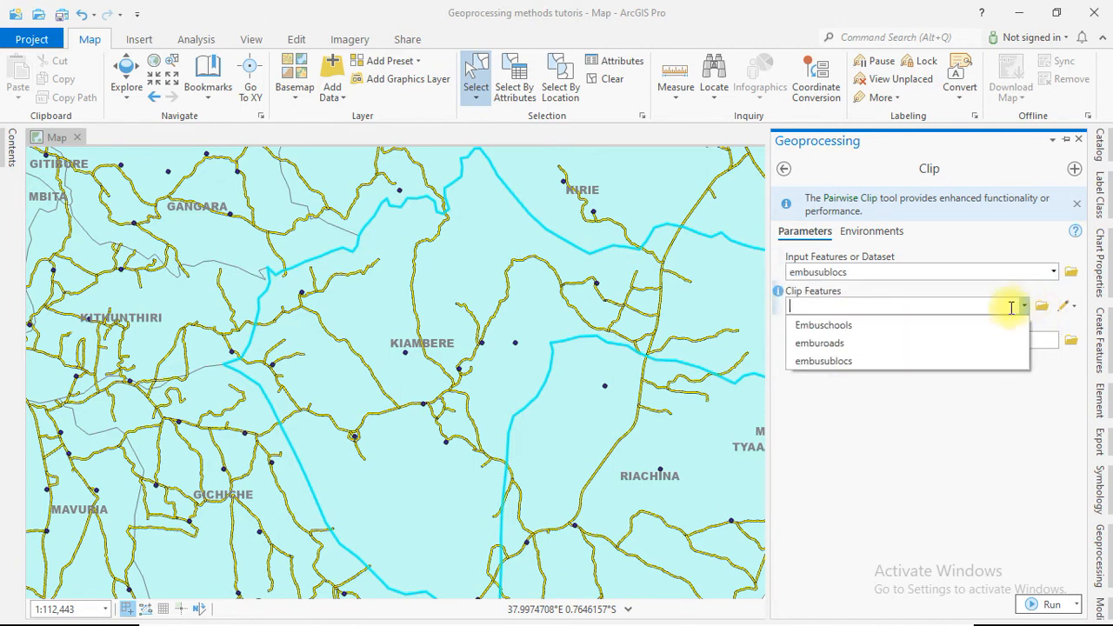
{"action": "left_click", "coordinate": [867, 361]}
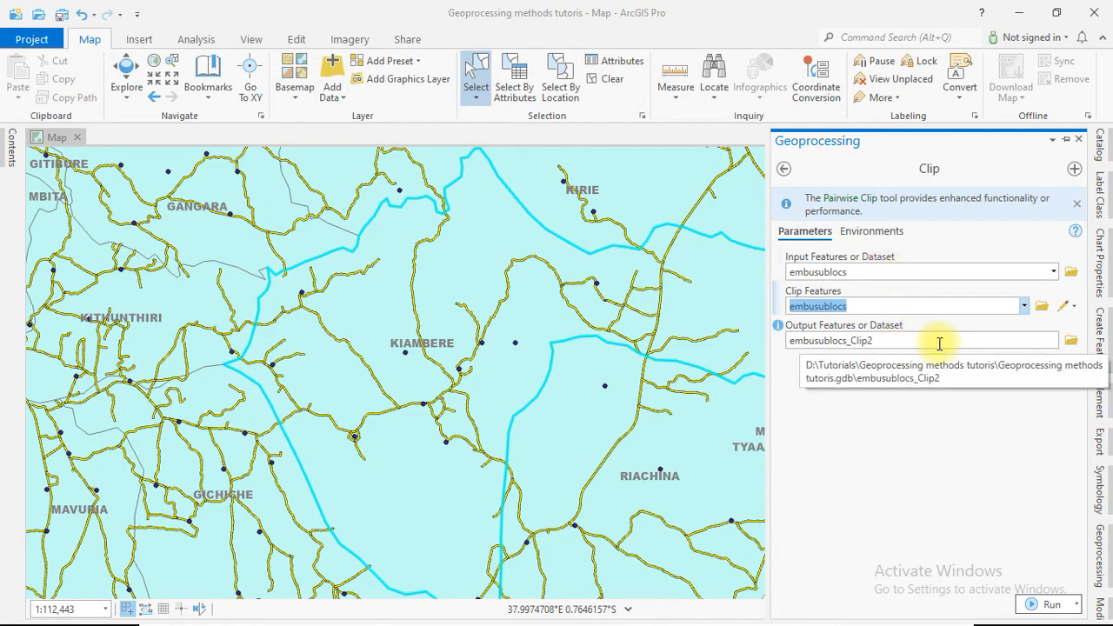
Name the clip output Kiambere in the project geodatabase and run the Clip tool.
{"action": "left_click", "coordinate": [1040, 339]}
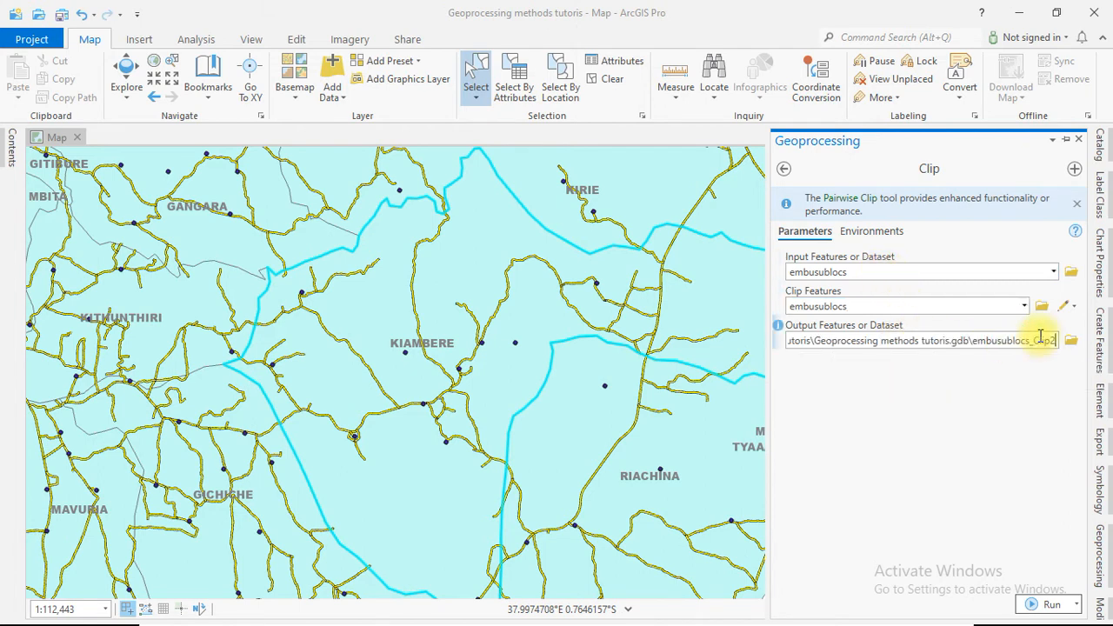
{"action": "key", "text": "BackSpace"}
{"action": "key", "text": "BackSpace"}
{"action": "key", "text": "BackSpace"}
{"action": "key", "text": "BackSpace"}
{"action": "key", "text": "BackSpace"}
{"action": "key", "text": "BackSpace"}
{"action": "key", "text": "BackSpace"}
{"action": "key", "text": "BackSpace"}
{"action": "key", "text": "BackSpace"}
{"action": "key", "text": "BackSpace"}
{"action": "key", "text": "BackSpace"}
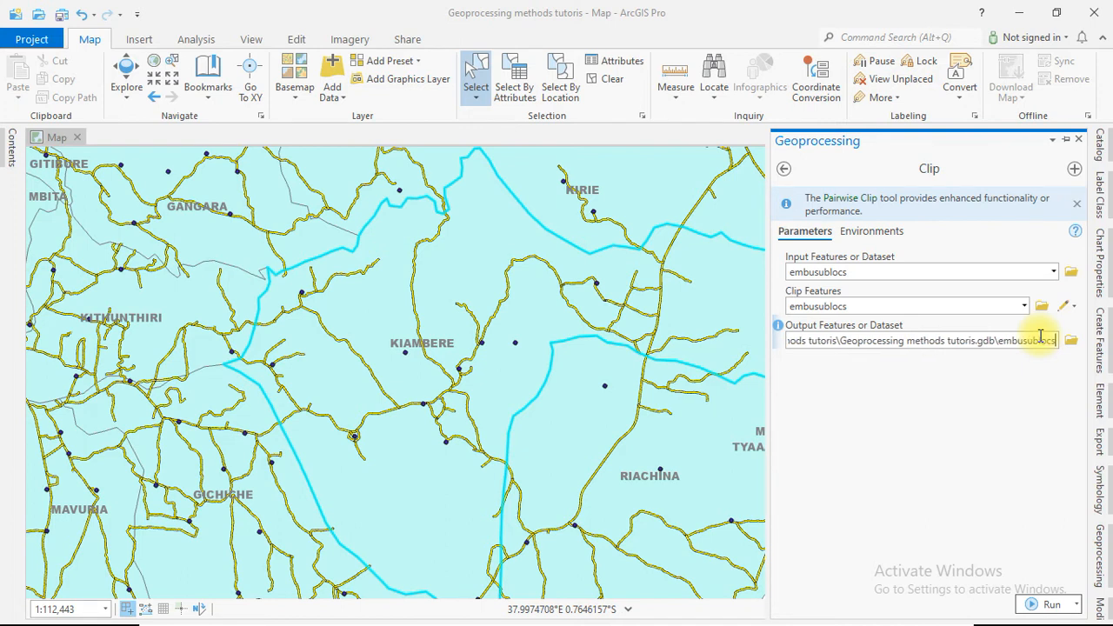
{"action": "key", "text": "BackSpace"}
{"action": "key", "text": "BackSpace"}
{"action": "key", "text": "BackSpace"}
{"action": "key", "text": "BackSpace"}
{"action": "key", "text": "BackSpace"}
{"action": "key", "text": "BackSpace"}
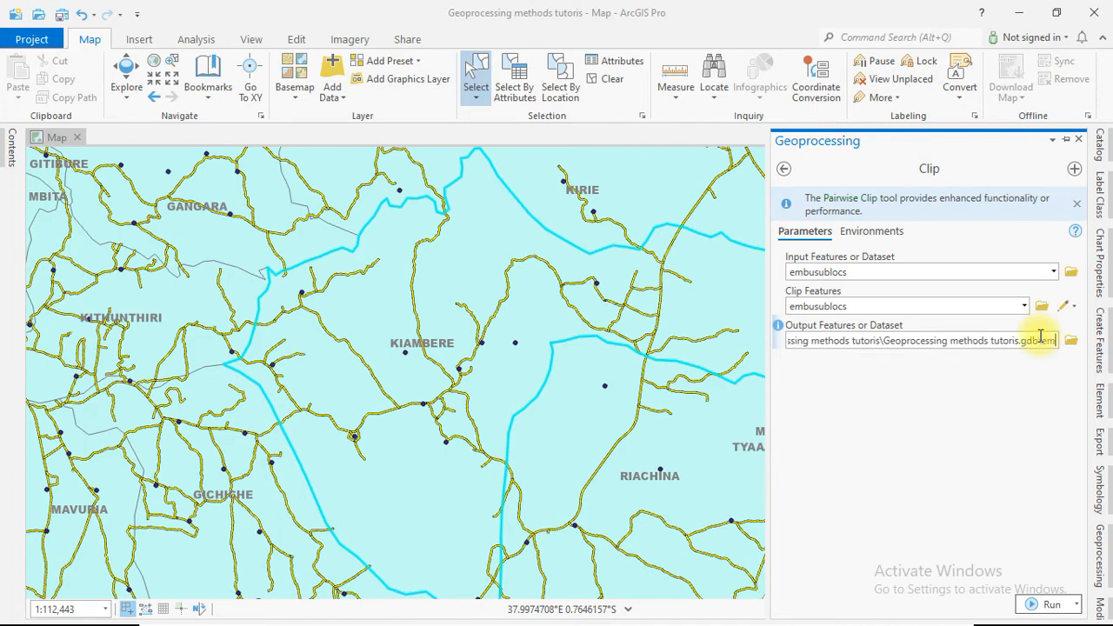
{"action": "type", "text": "K"}
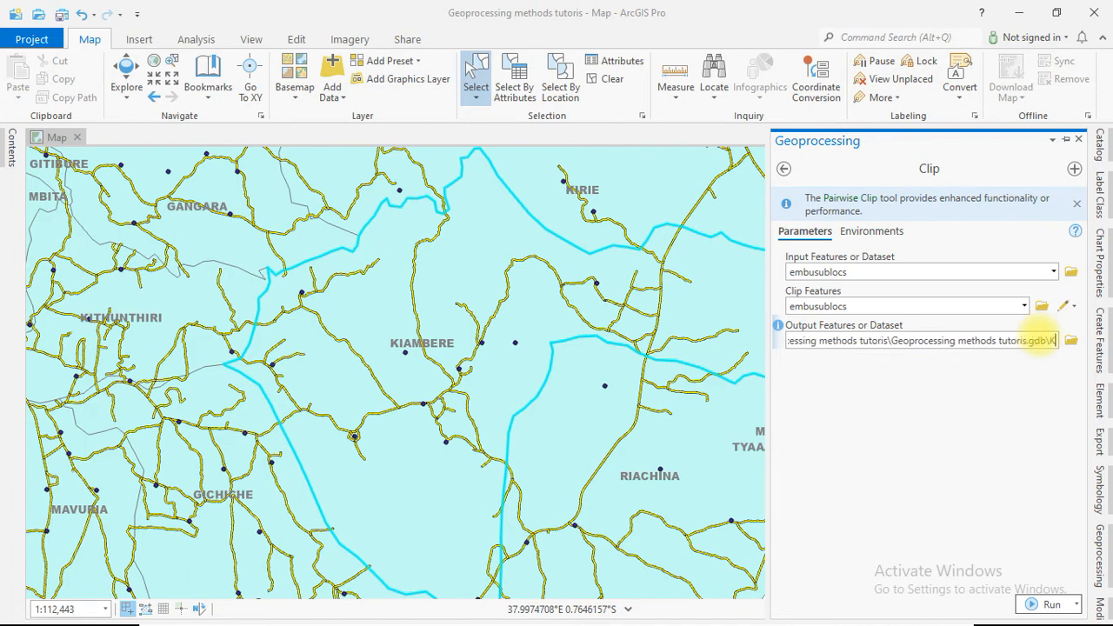
{"action": "type", "text": "iambere"}
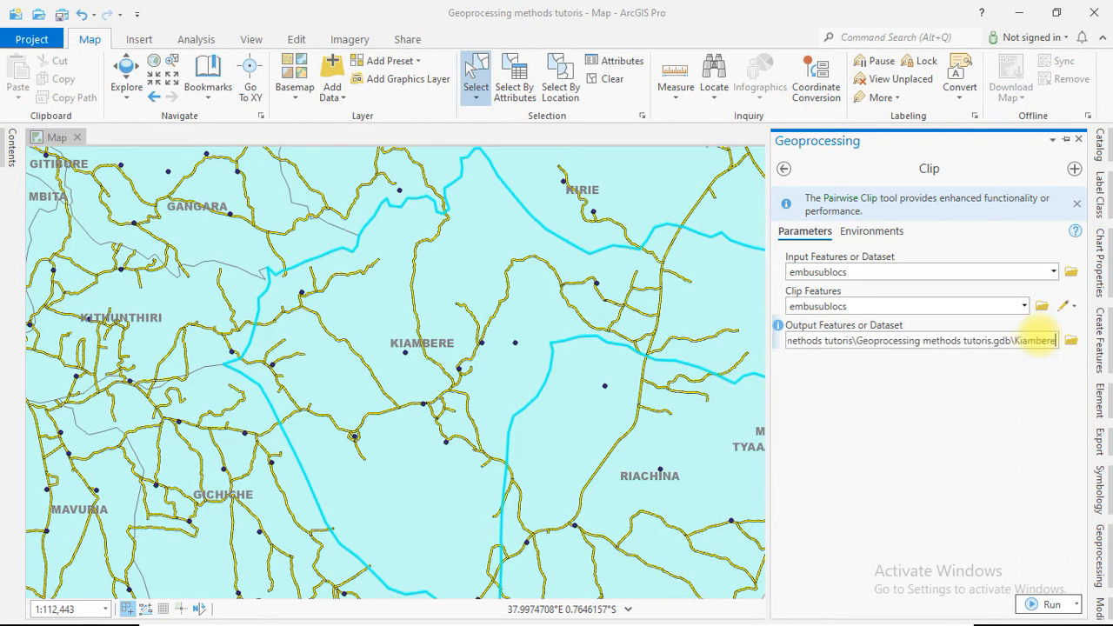
{"action": "left_click", "coordinate": [1059, 604]}
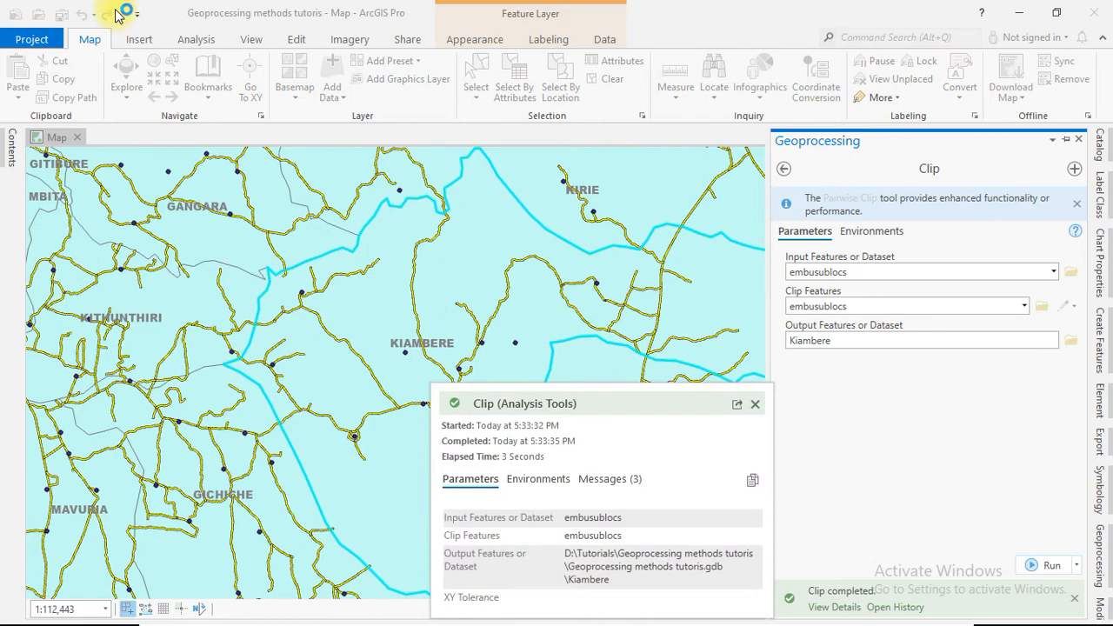
Hide the Embuschools, emburoads and embusublocs layers to view the clipped Kiambere polygon alone.
{"action": "left_click", "coordinate": [12, 153]}
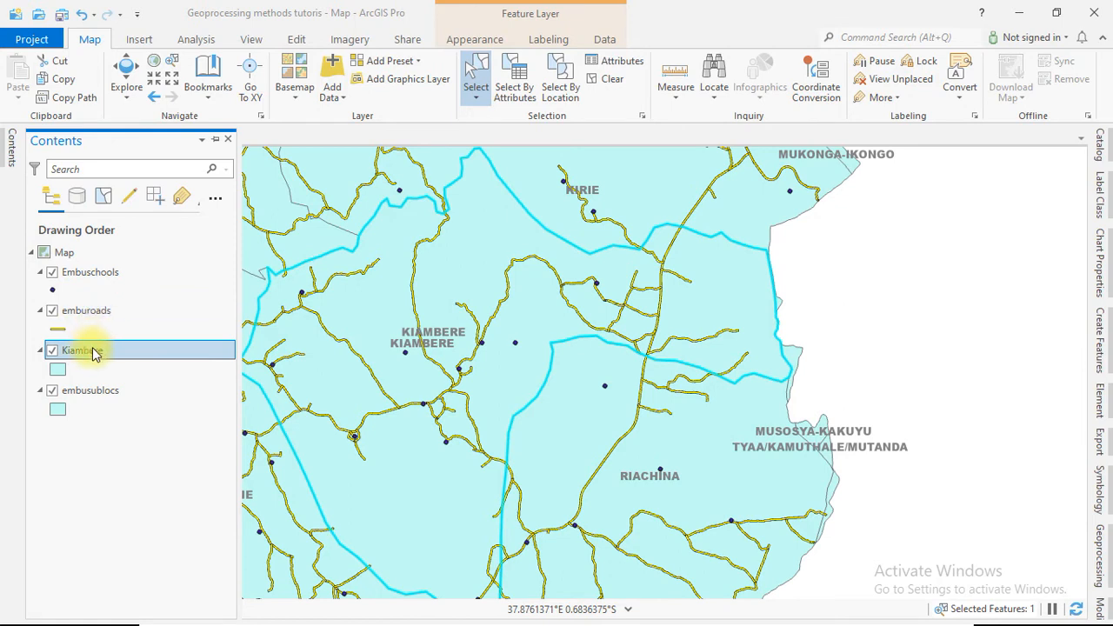
{"action": "left_click", "coordinate": [52, 272]}
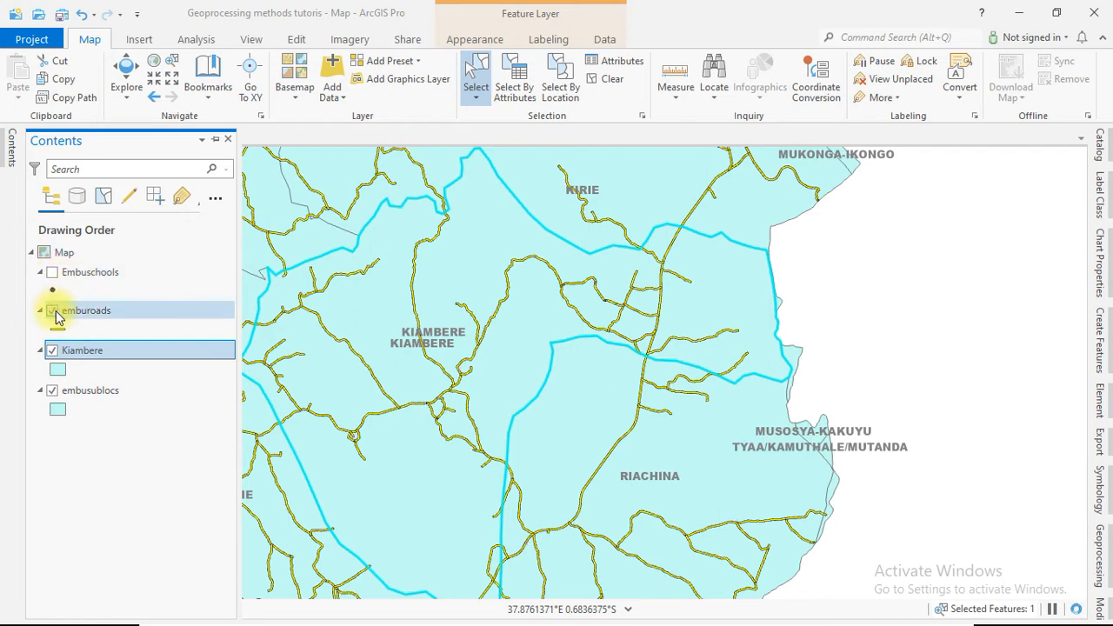
{"action": "left_click", "coordinate": [52, 310]}
{"action": "left_click", "coordinate": [52, 391]}
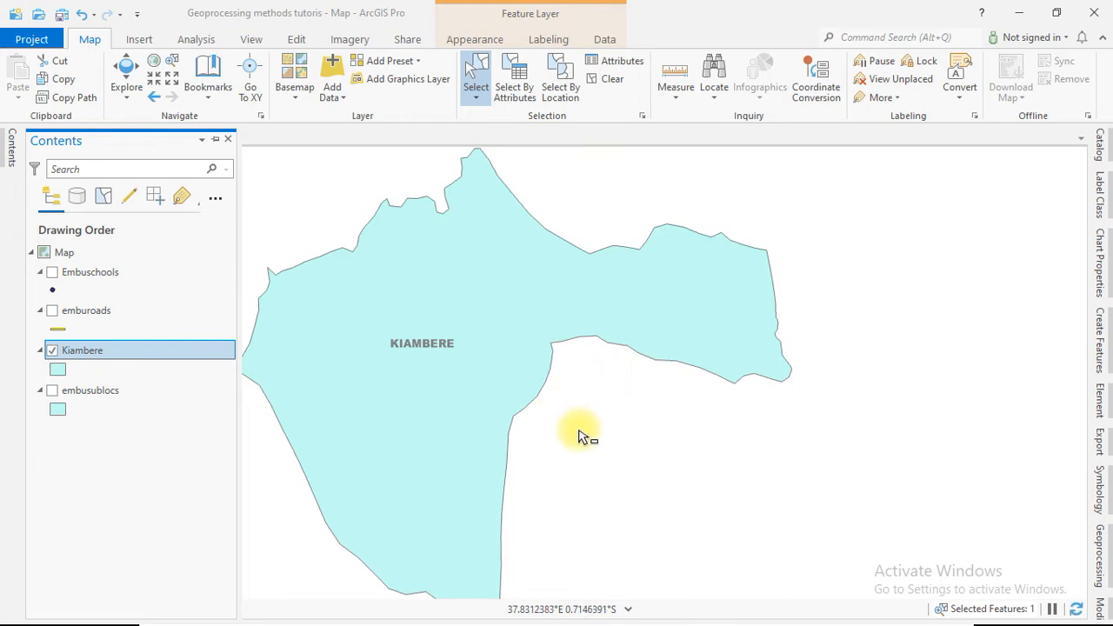
{"action": "left_click", "coordinate": [126, 67]}
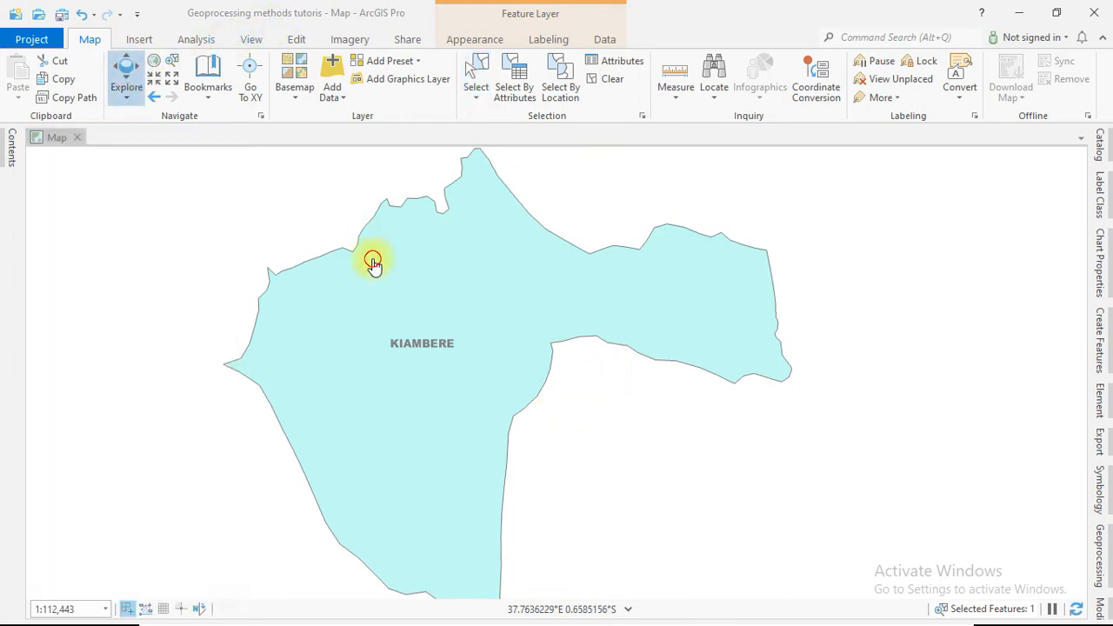
{"action": "left_click_drag", "start_coordinate": [437, 261], "coordinate": [504, 241]}
{"action": "left_click_drag", "start_coordinate": [596, 281], "coordinate": [466, 306]}
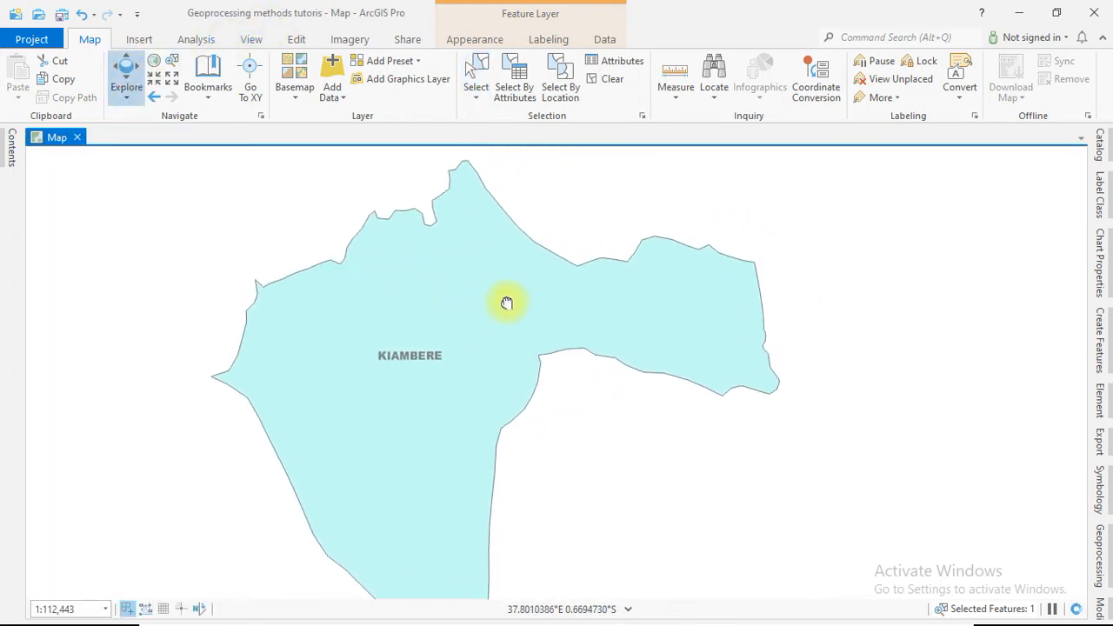
Review the attribute table of the Kiambere layer and close it.
{"action": "left_click", "coordinate": [19, 143]}
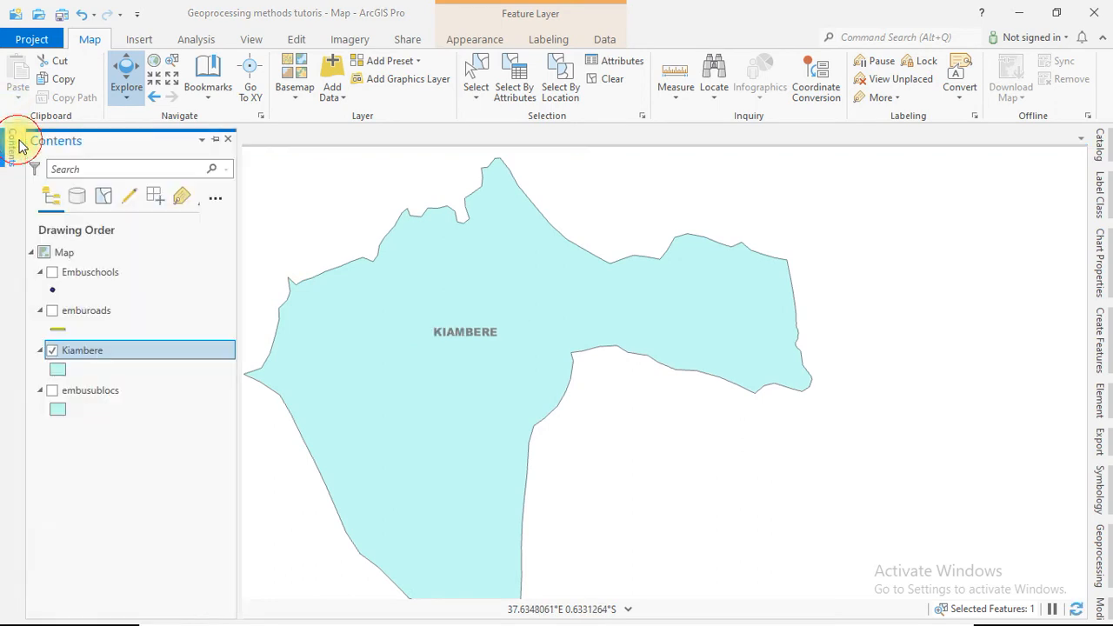
{"action": "right_click", "coordinate": [108, 350]}
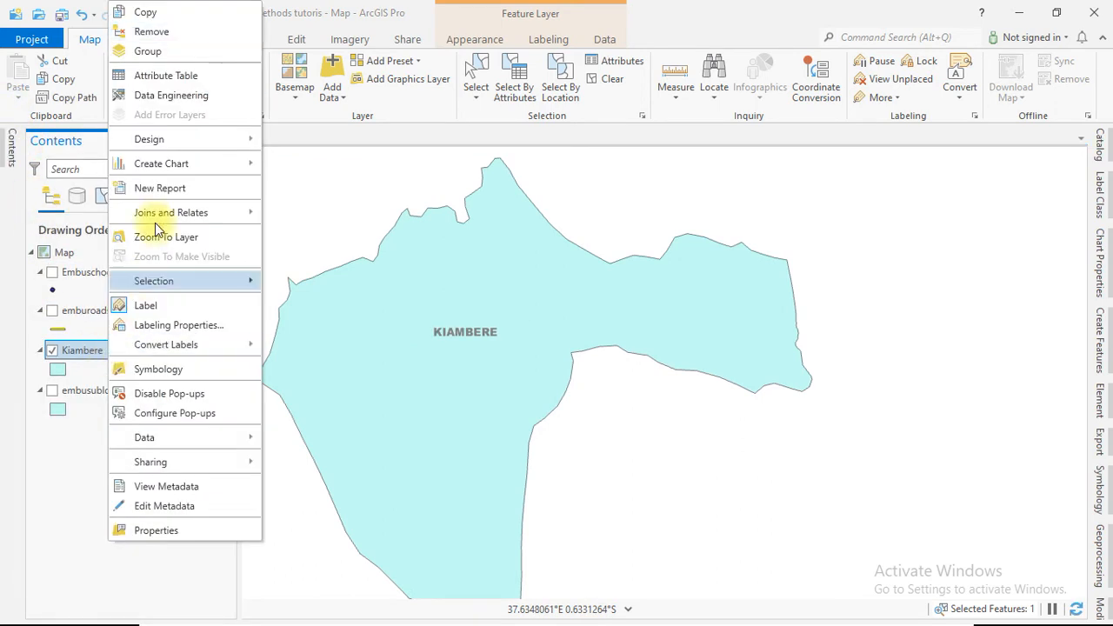
{"action": "left_click", "coordinate": [171, 77]}
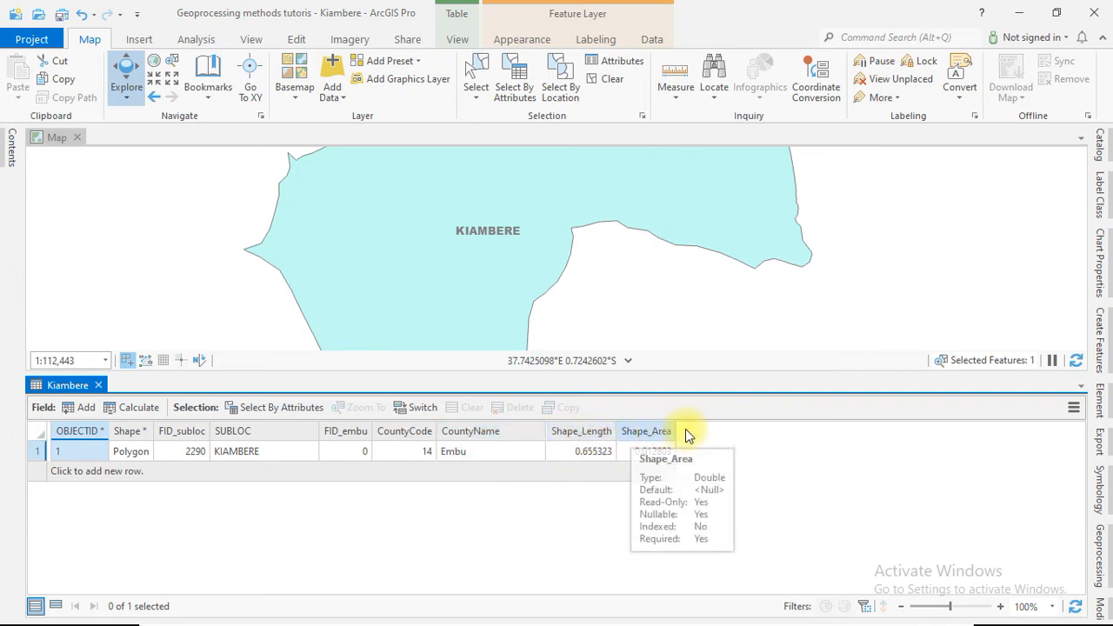
{"action": "left_click", "coordinate": [99, 385]}
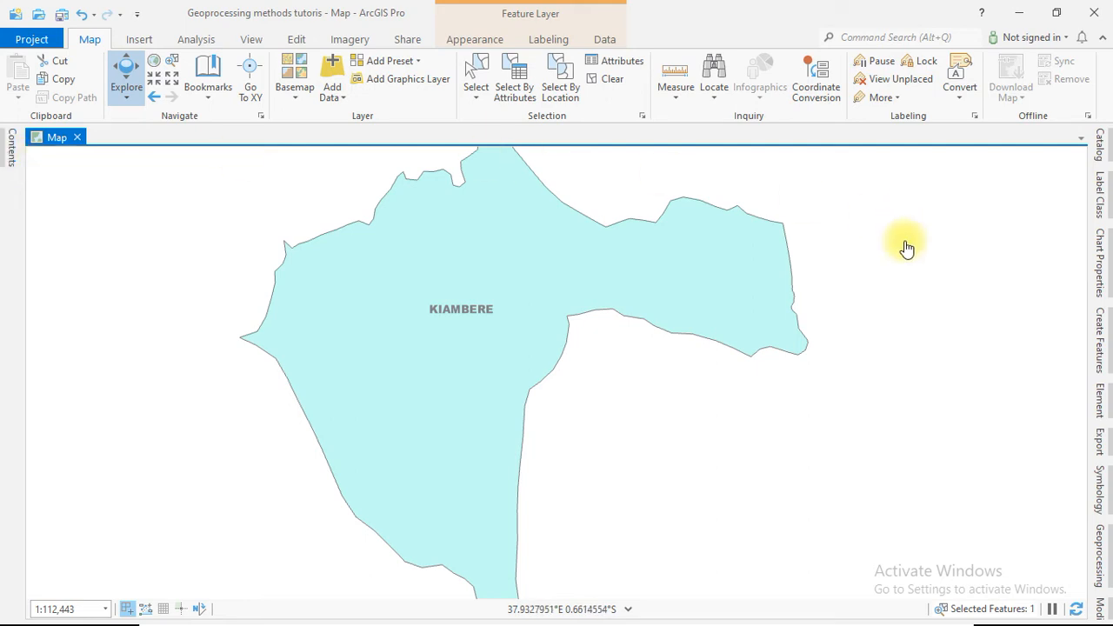
Show the emburoads layer over the Kiambere polygon.
{"action": "left_click", "coordinate": [11, 156]}
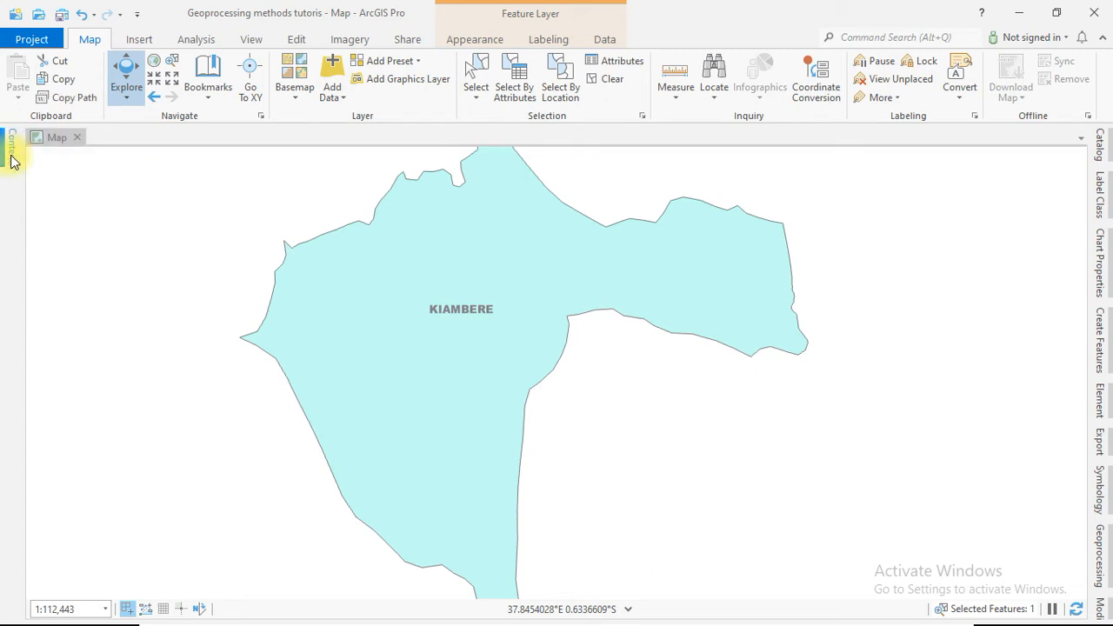
{"action": "left_click", "coordinate": [13, 157]}
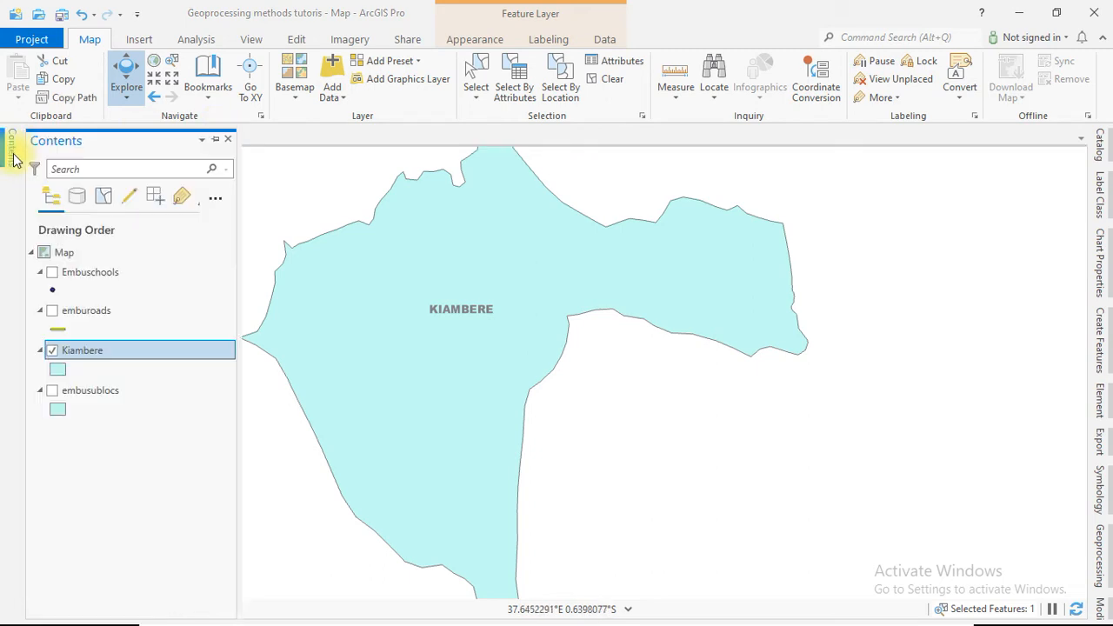
{"action": "left_click", "coordinate": [52, 313]}
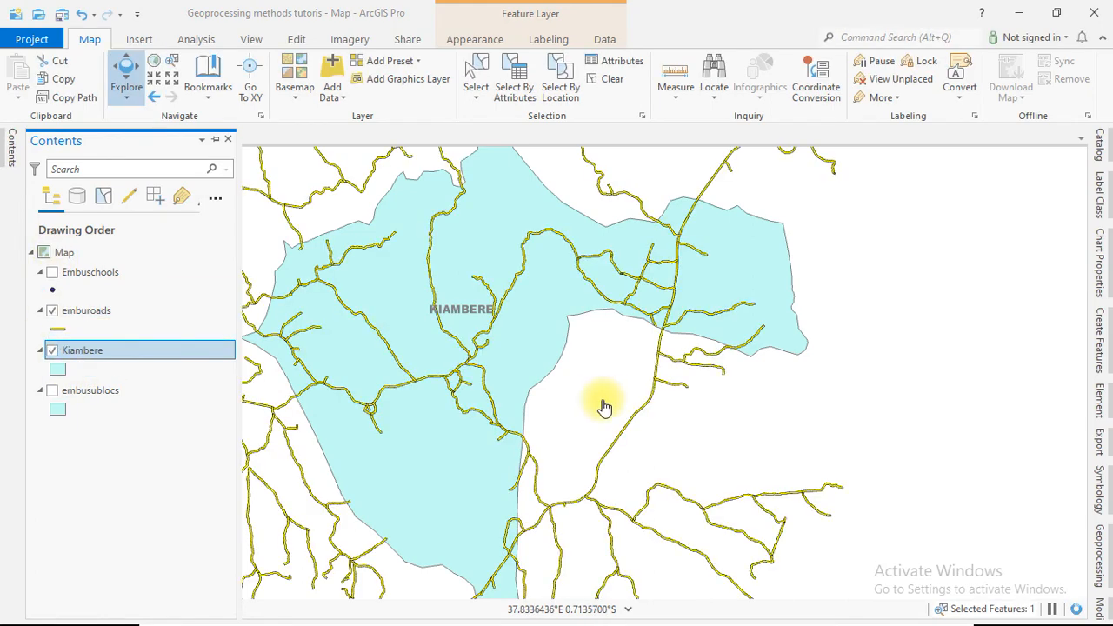
{"action": "left_click_drag", "start_coordinate": [705, 418], "coordinate": [775, 427]}
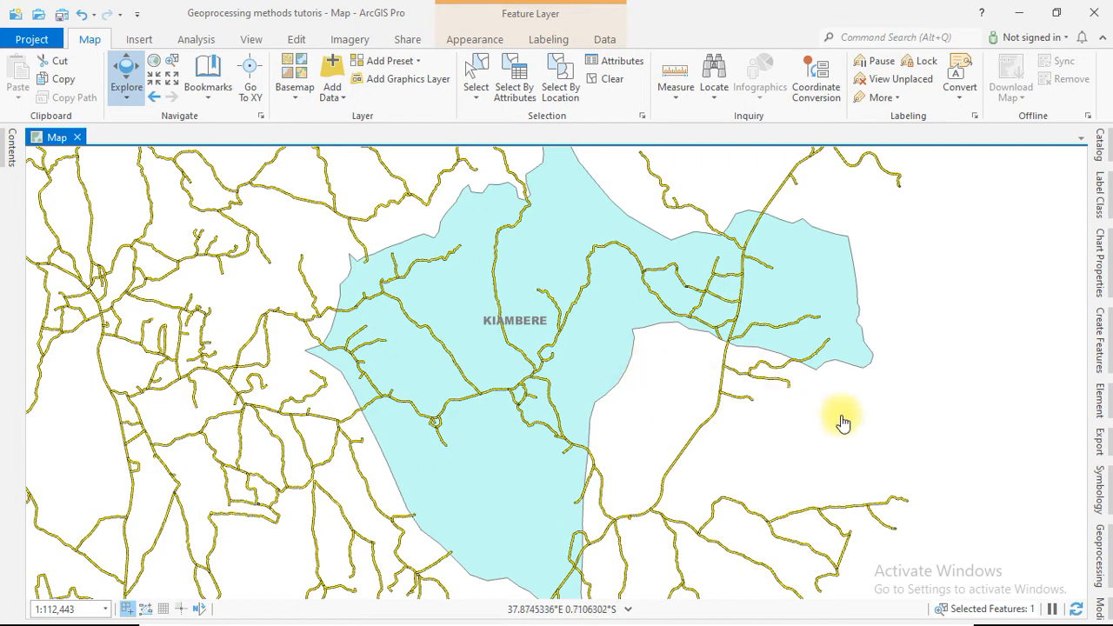
Set the Clip tool's input dataset to emburoads and its clip features to Kiambere.
{"action": "left_click", "coordinate": [1101, 554]}
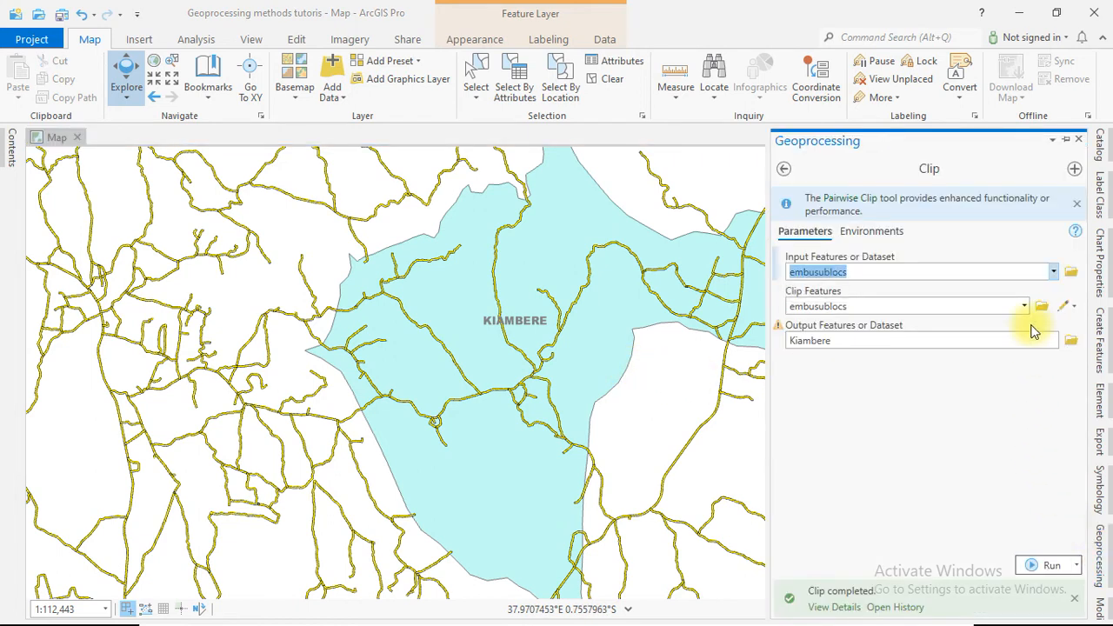
{"action": "left_click", "coordinate": [1052, 271]}
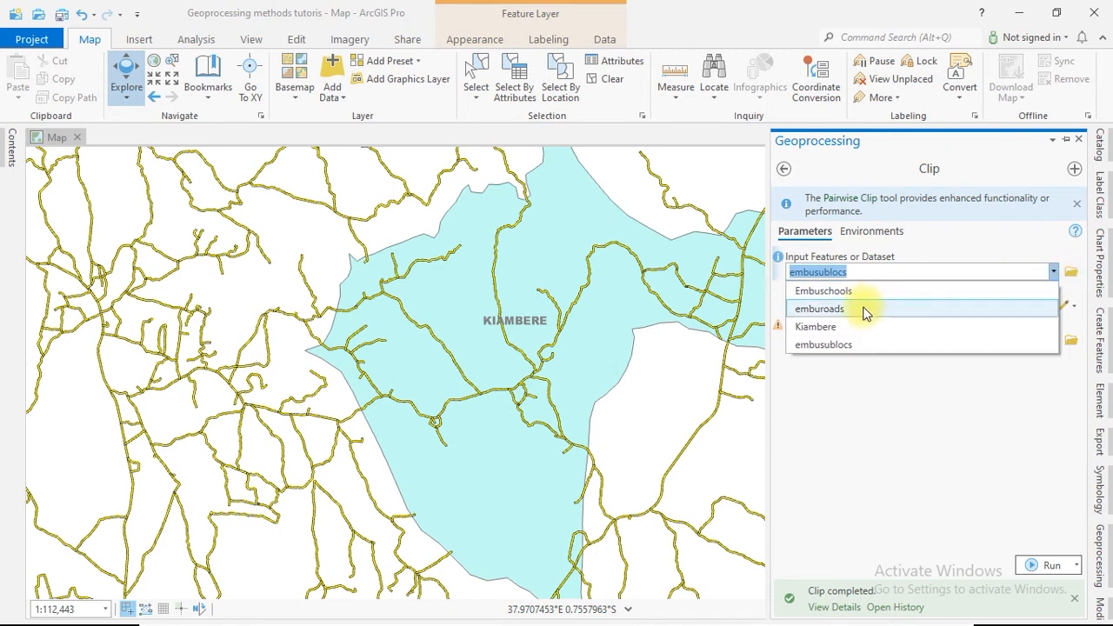
{"action": "left_click", "coordinate": [854, 310]}
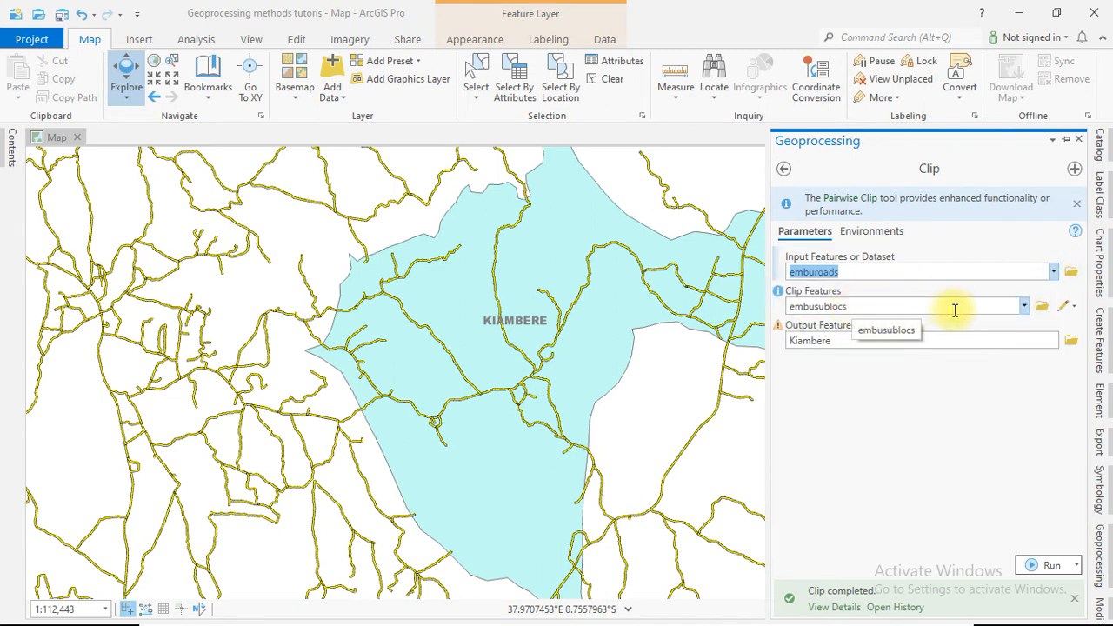
{"action": "left_click", "coordinate": [1023, 306]}
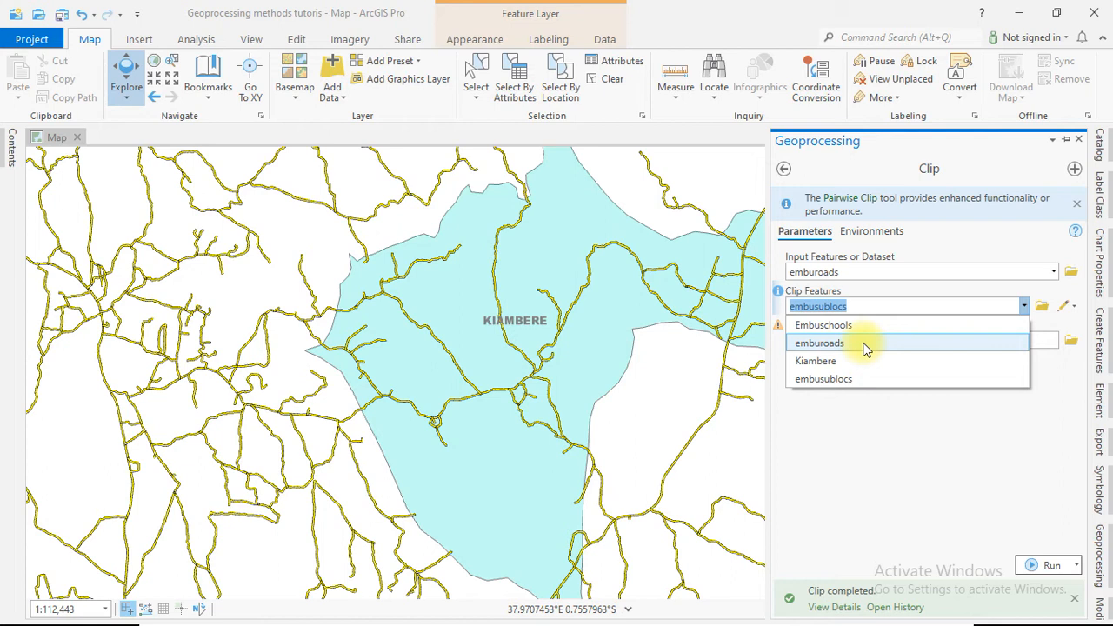
{"action": "left_click", "coordinate": [831, 360]}
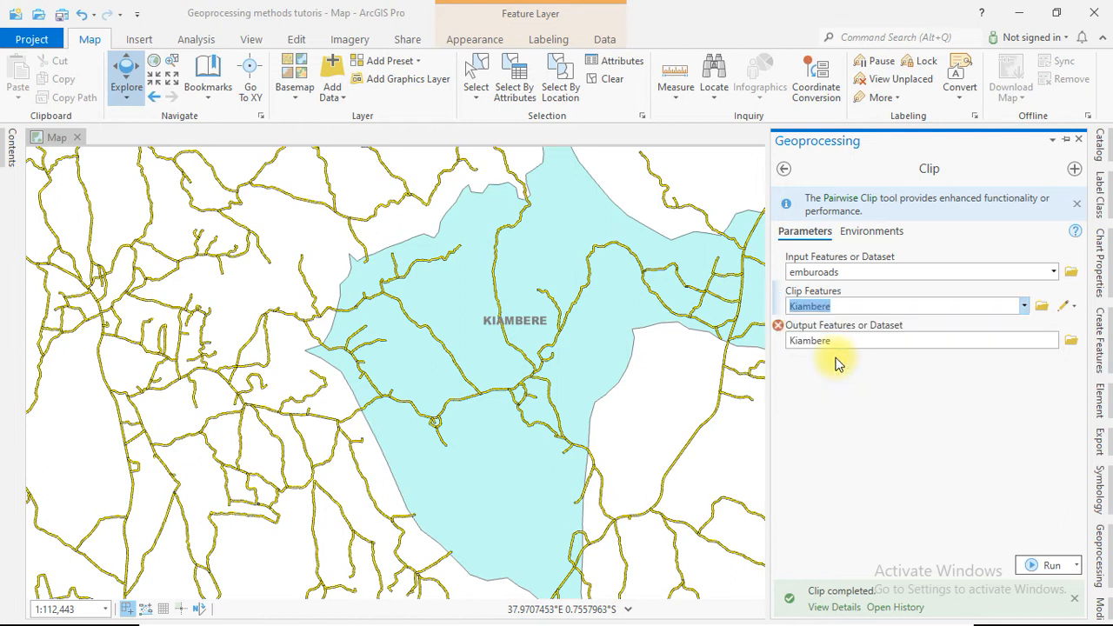
Name the clip output Kiambere_roads in the project geodatabase and run the Clip tool.
{"action": "left_click", "coordinate": [902, 340]}
{"action": "key", "text": "BackSpace"}
{"action": "key", "text": "BackSpace"}
{"action": "key", "text": "BackSpace"}
{"action": "key", "text": "BackSpace"}
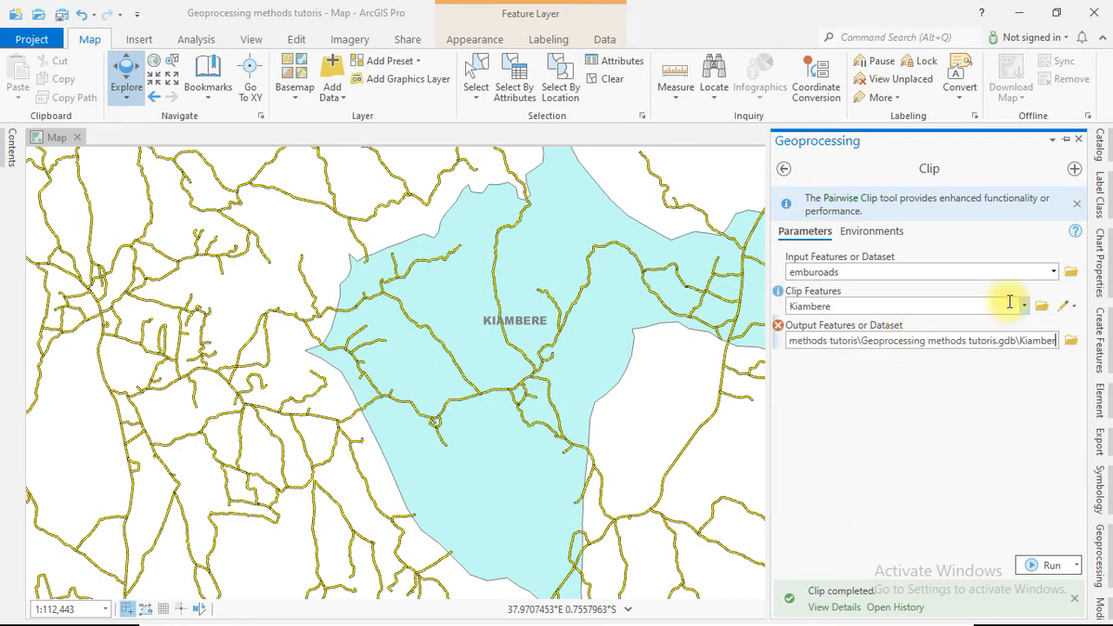
{"action": "type", "text": "b"}
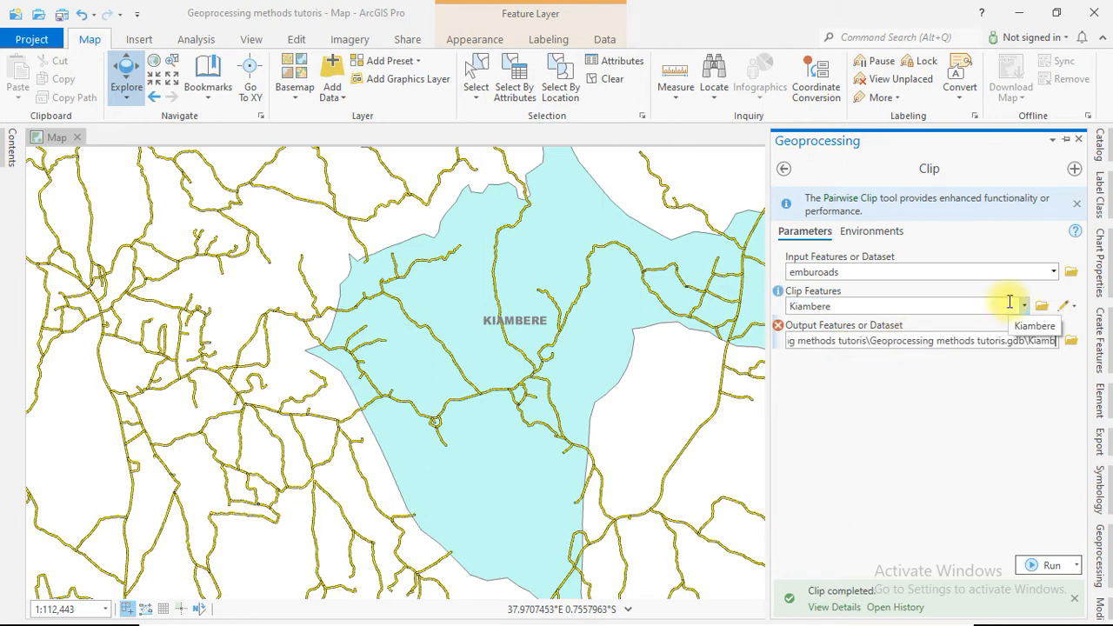
{"action": "type", "text": "ere_roads"}
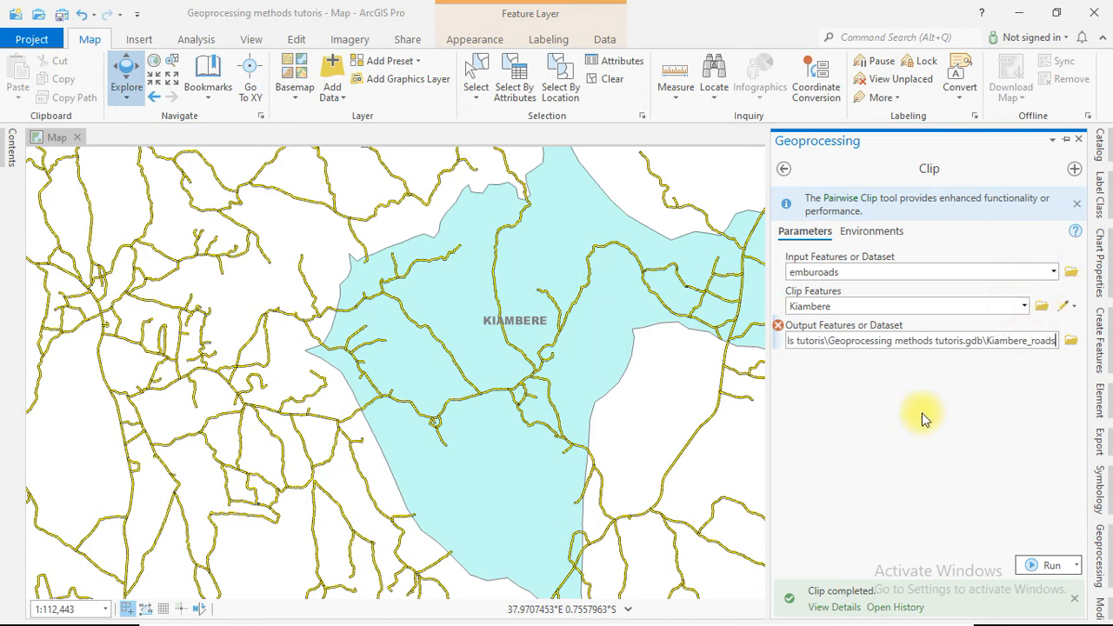
{"action": "left_click", "coordinate": [923, 419]}
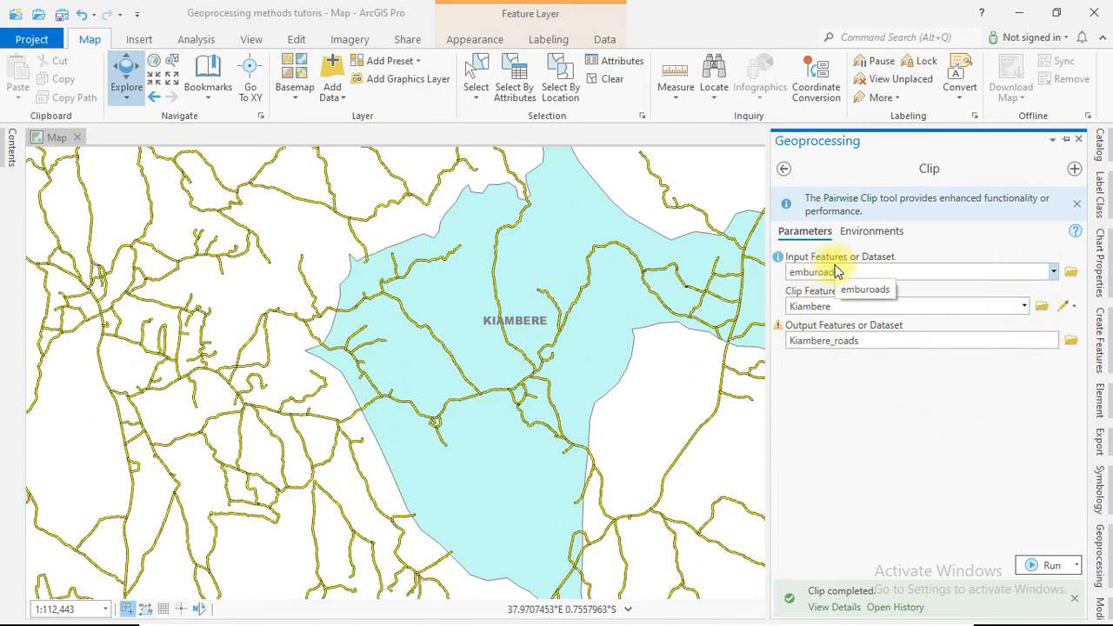
{"action": "left_click", "coordinate": [1054, 565]}
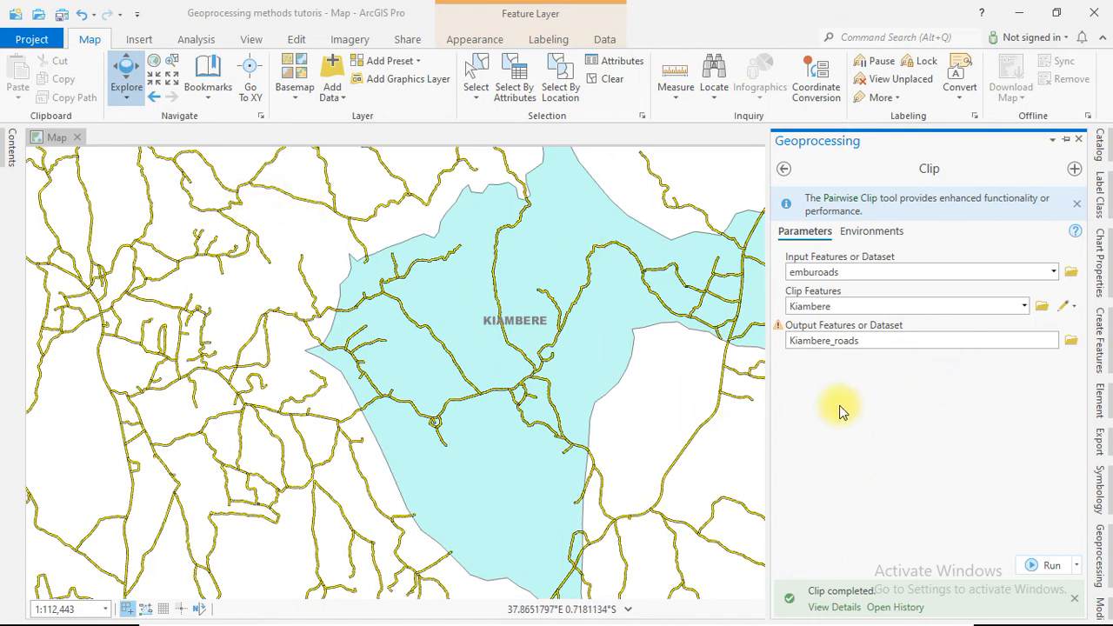
Hide the emburoads layer to view only the clipped roads within the Kiambere polygon.
{"action": "left_click", "coordinate": [7, 146]}
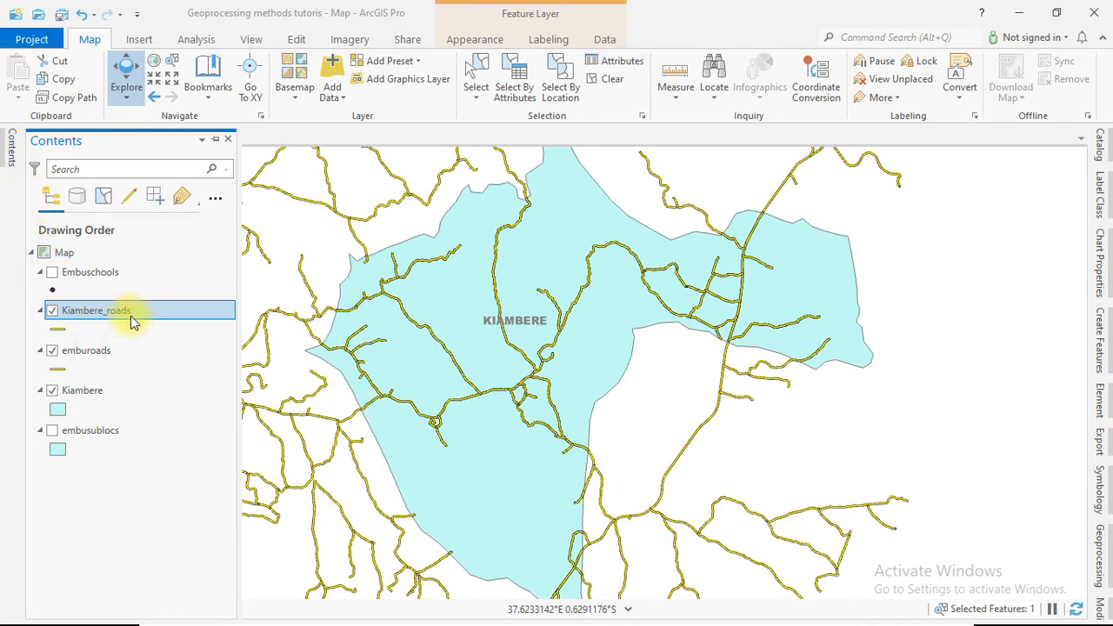
{"action": "left_click", "coordinate": [52, 352]}
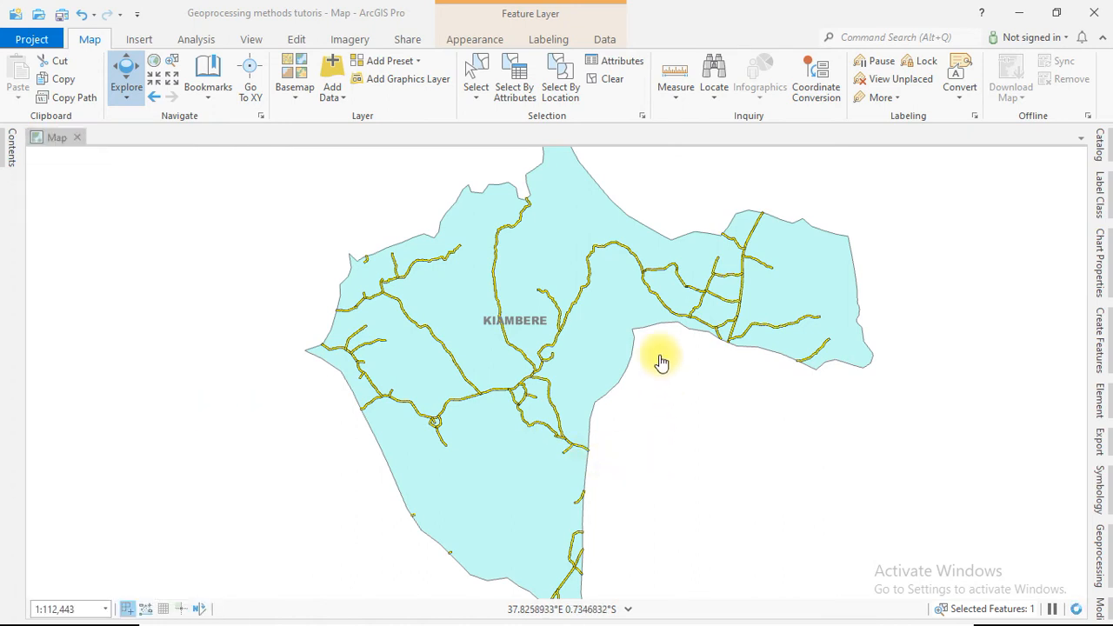
{"action": "scroll", "coordinate": [439, 385], "scroll_direction": "down", "scroll_amount": 3}
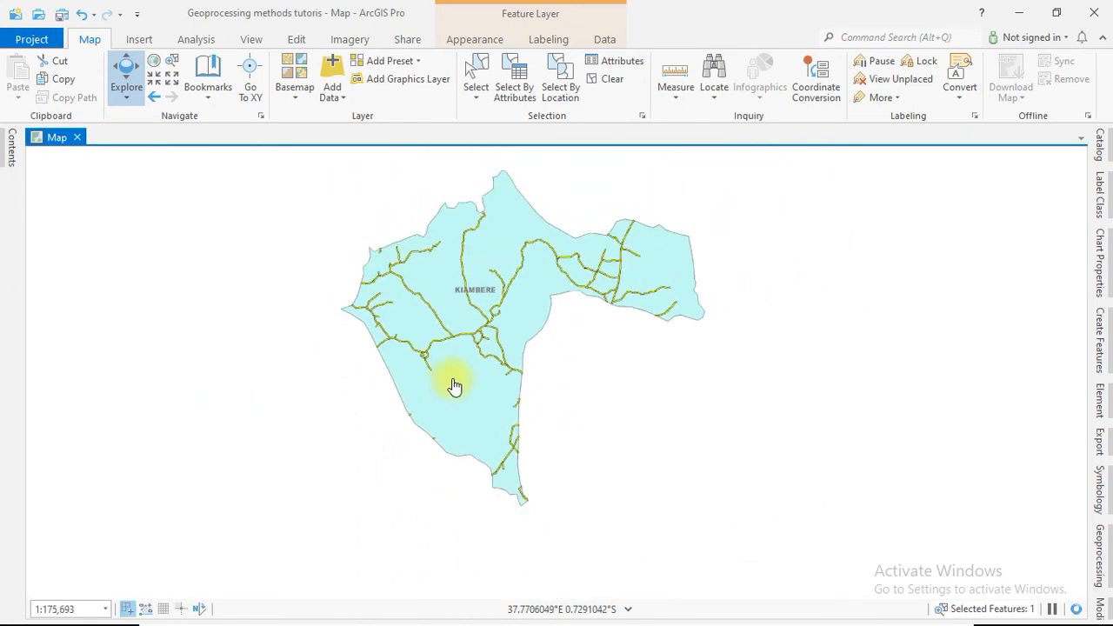
{"action": "left_click_drag", "start_coordinate": [481, 331], "coordinate": [458, 366]}
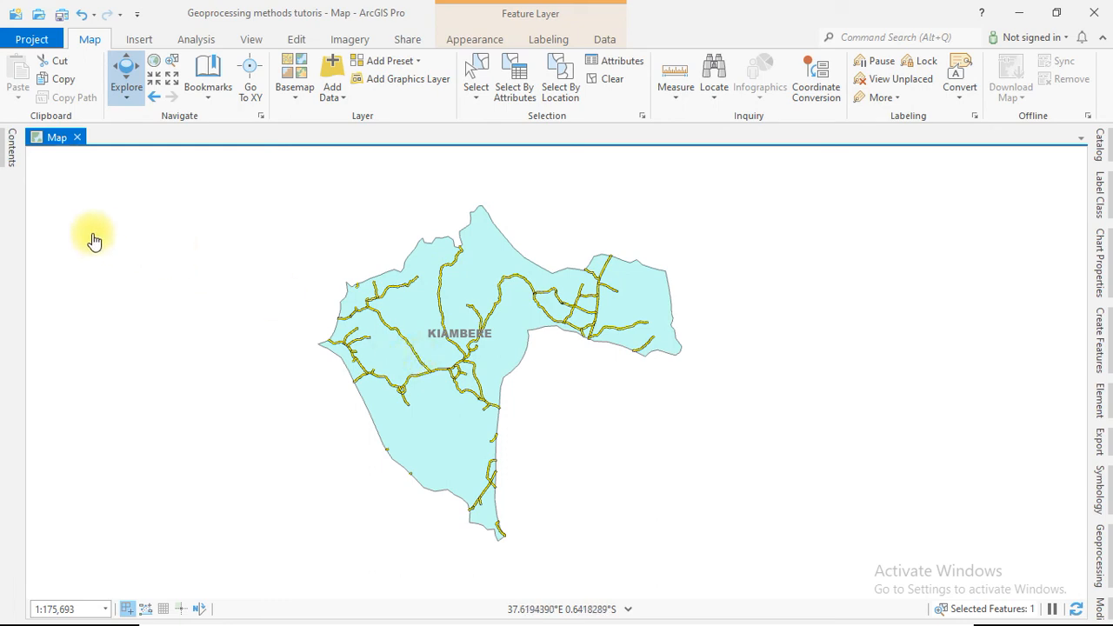
Show the Embuschools points over the Kiambere polygon and its clipped roads.
{"action": "left_click", "coordinate": [12, 146]}
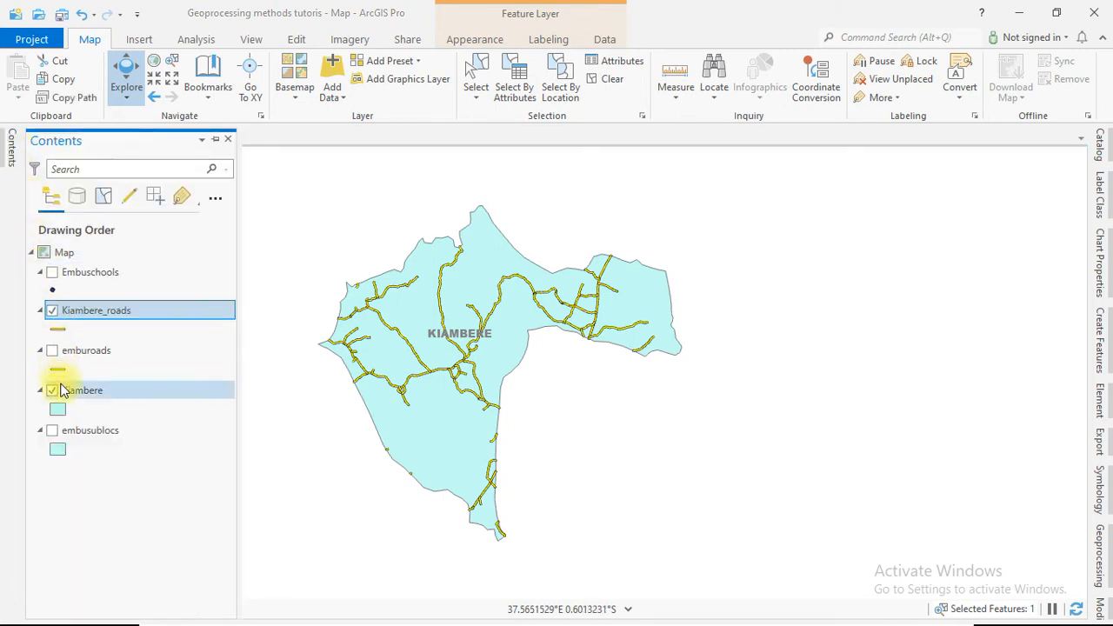
{"action": "left_click", "coordinate": [53, 274]}
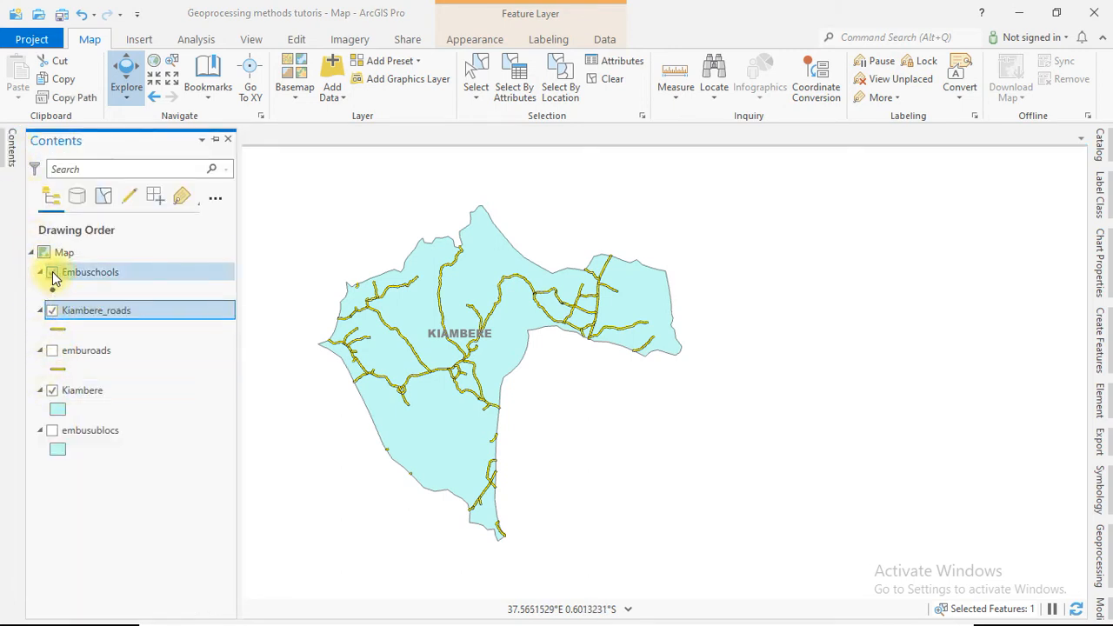
{"action": "left_click", "coordinate": [561, 384]}
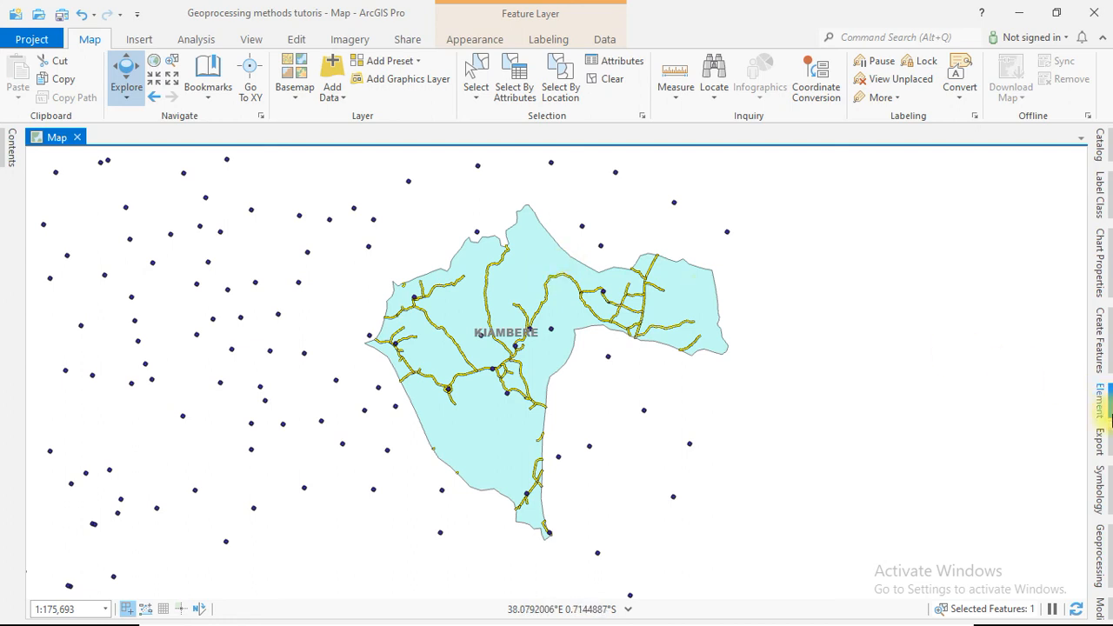
Choose the Embuschools layer as the Clip tool's input dataset.
{"action": "left_click", "coordinate": [1102, 553]}
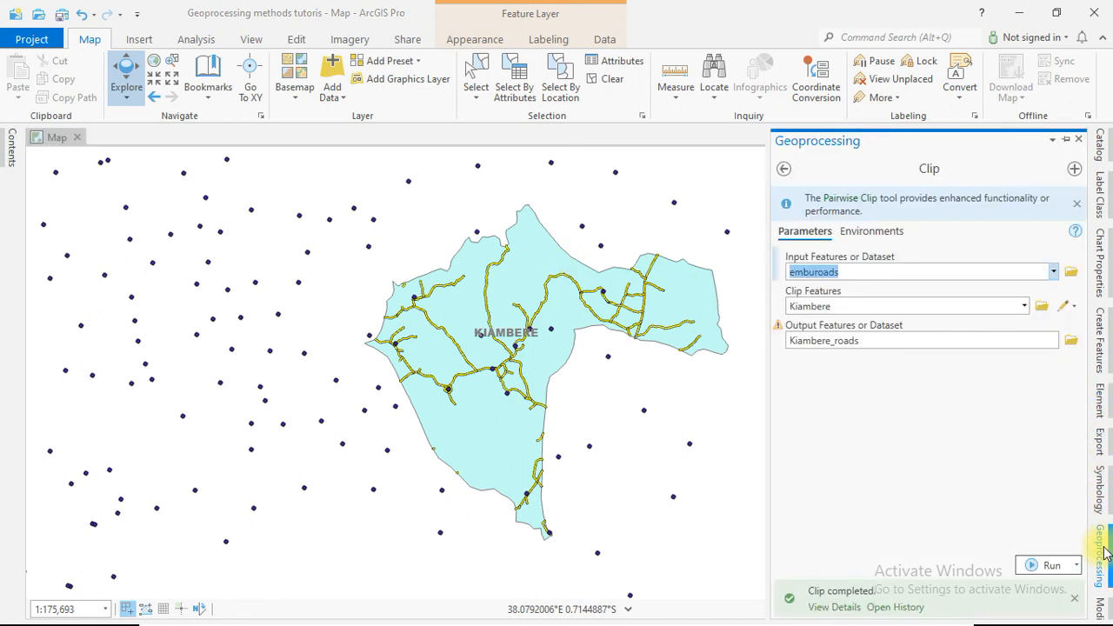
{"action": "left_click", "coordinate": [1053, 272]}
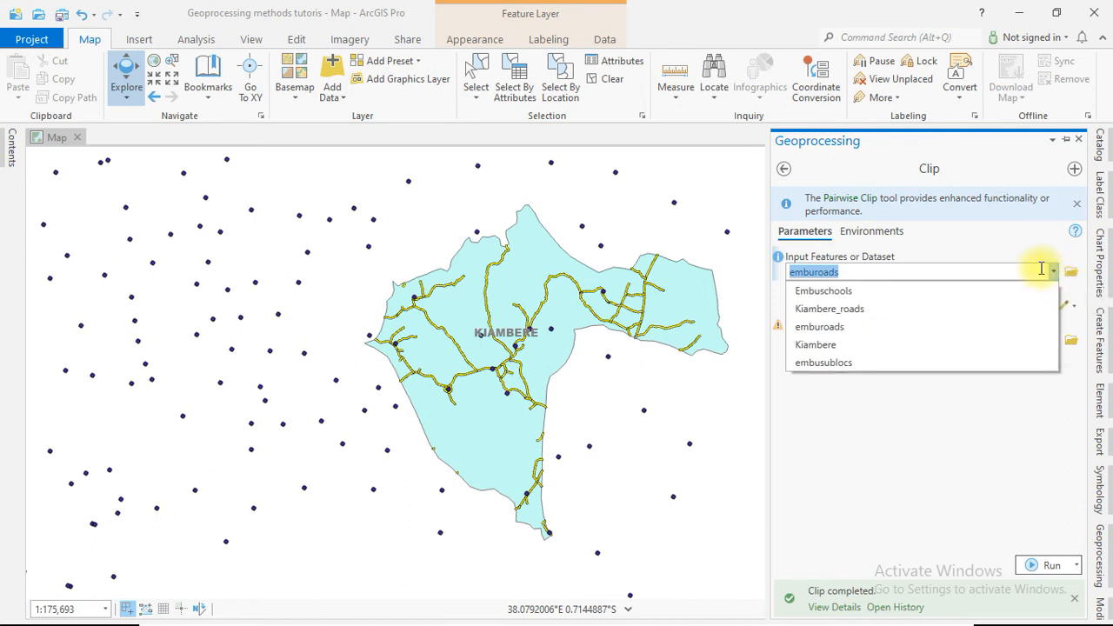
{"action": "left_click", "coordinate": [853, 290]}
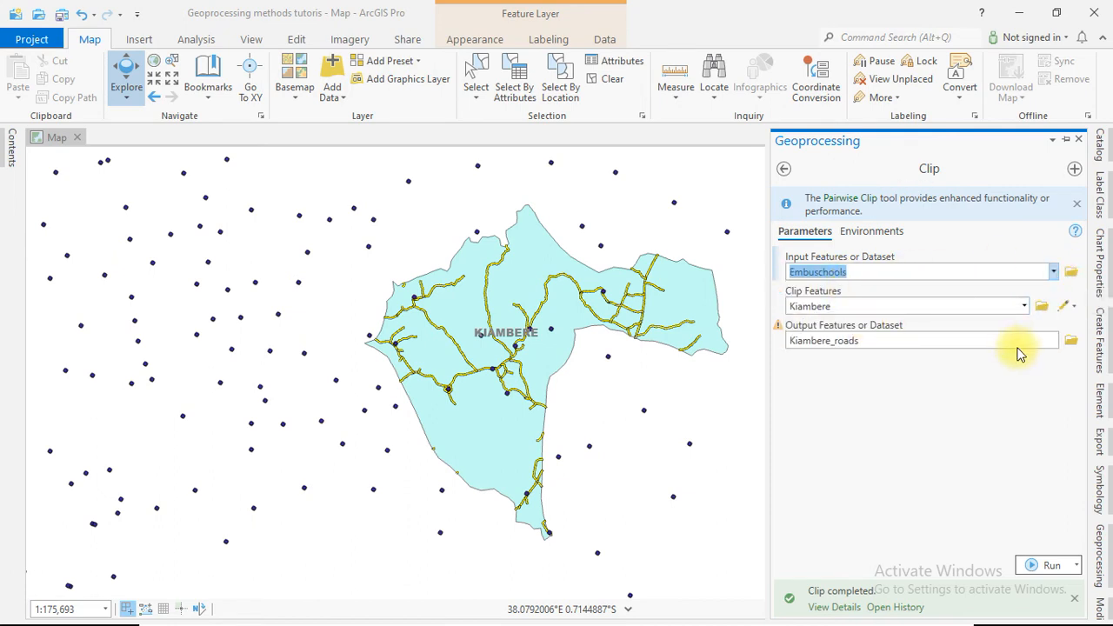
Name the clip output Kiambere_schools in the project geodatabase and run the Clip tool.
{"action": "left_click_drag", "start_coordinate": [1018, 344], "coordinate": [1109, 369]}
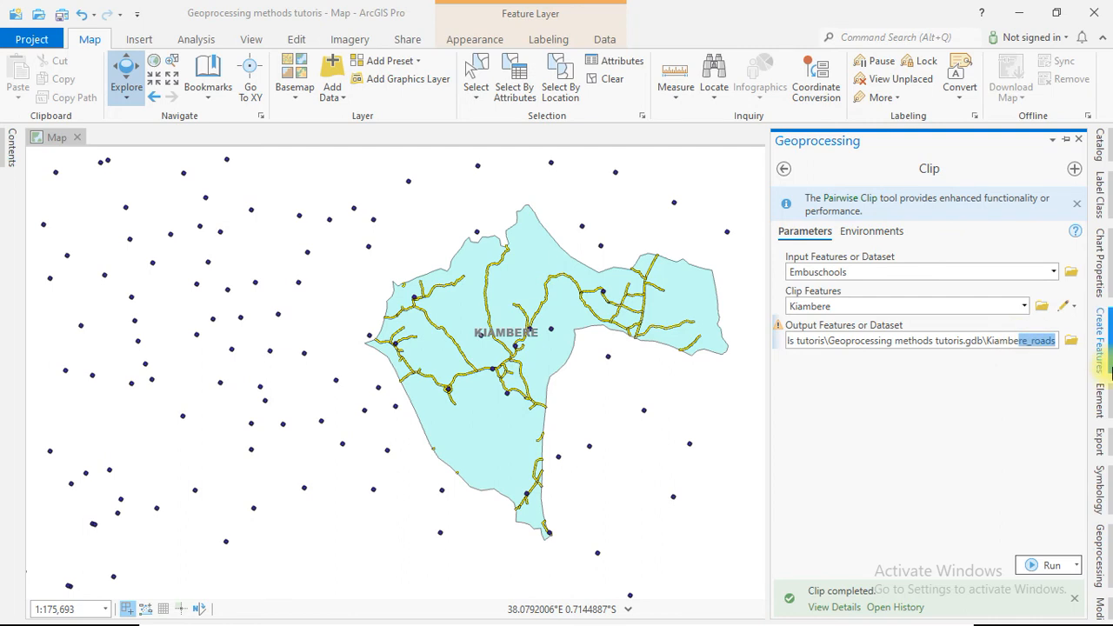
{"action": "key", "text": "Right"}
{"action": "key", "text": "BackSpace"}
{"action": "key", "text": "BackSpace"}
{"action": "key", "text": "BackSpace"}
{"action": "key", "text": "BackSpace"}
{"action": "key", "text": "BackSpace"}
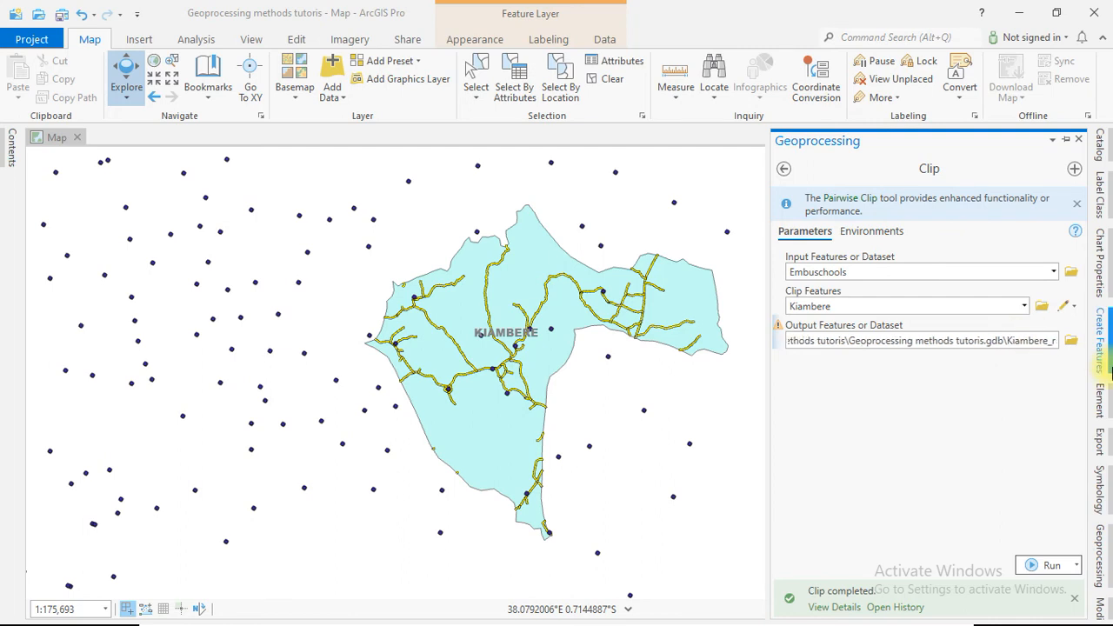
{"action": "type", "text": "schools"}
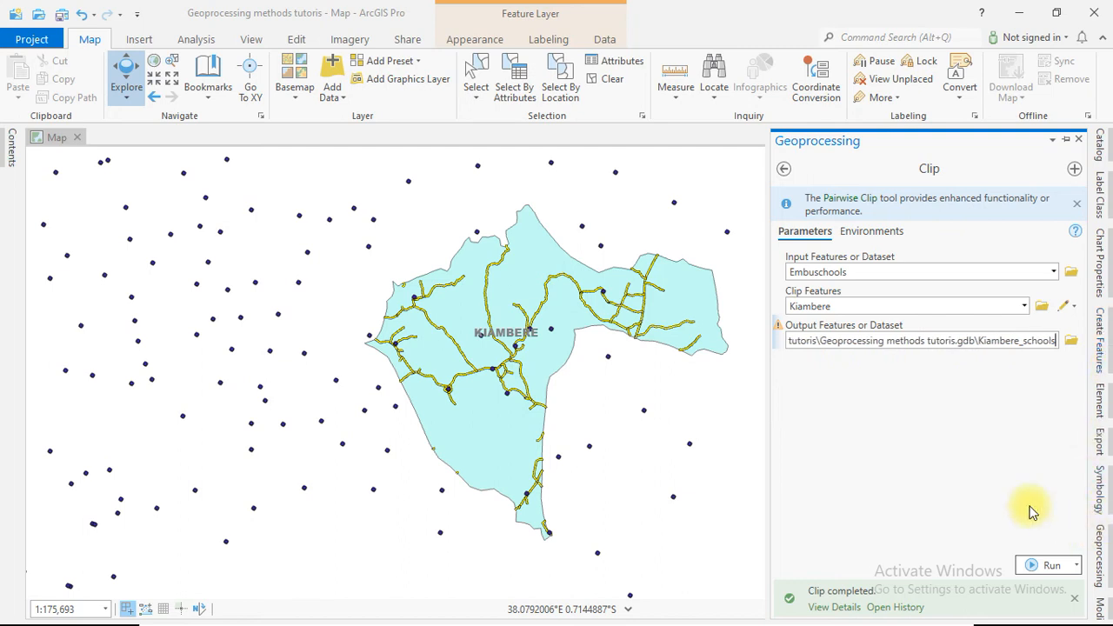
{"action": "left_click", "coordinate": [1050, 567]}
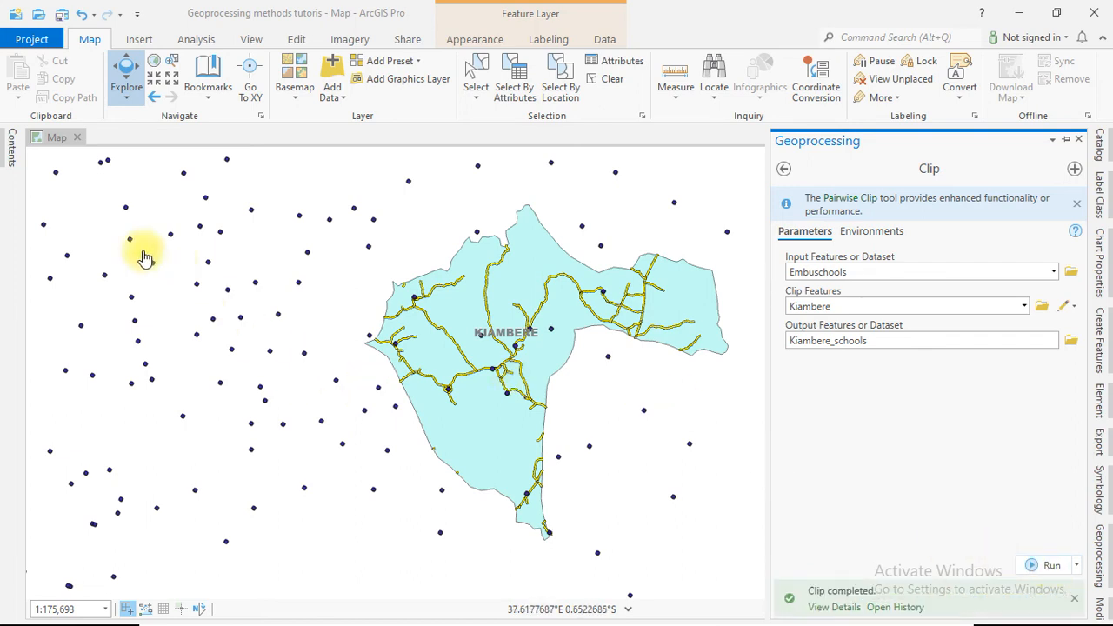
Hide the Embuschools layer and inspect the clipped school points inside Kiambere.
{"action": "left_click", "coordinate": [10, 158]}
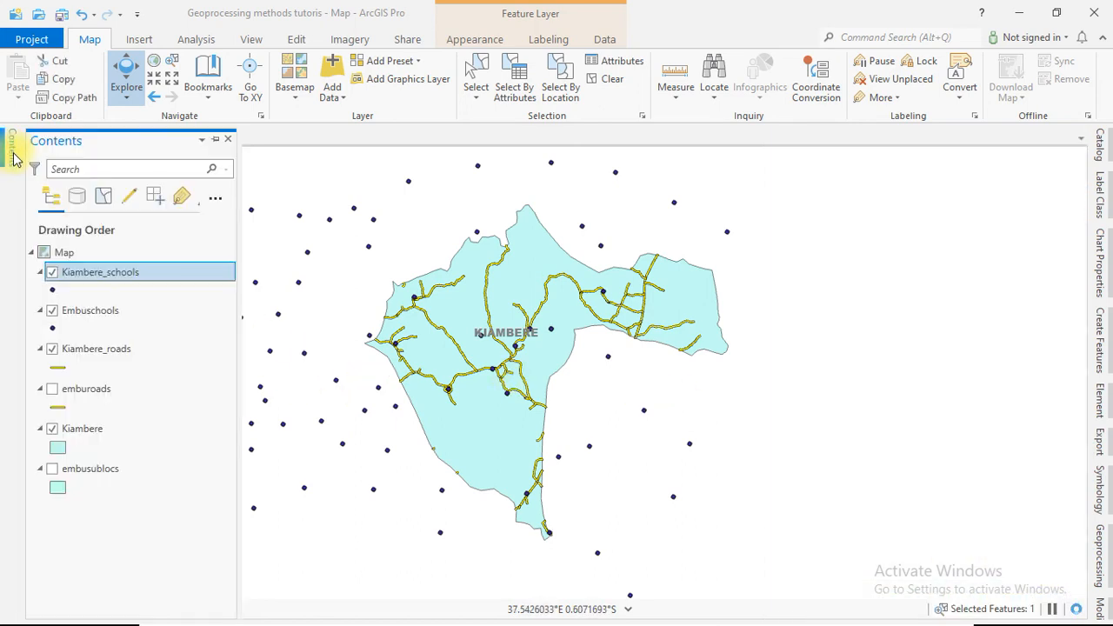
{"action": "left_click", "coordinate": [53, 311]}
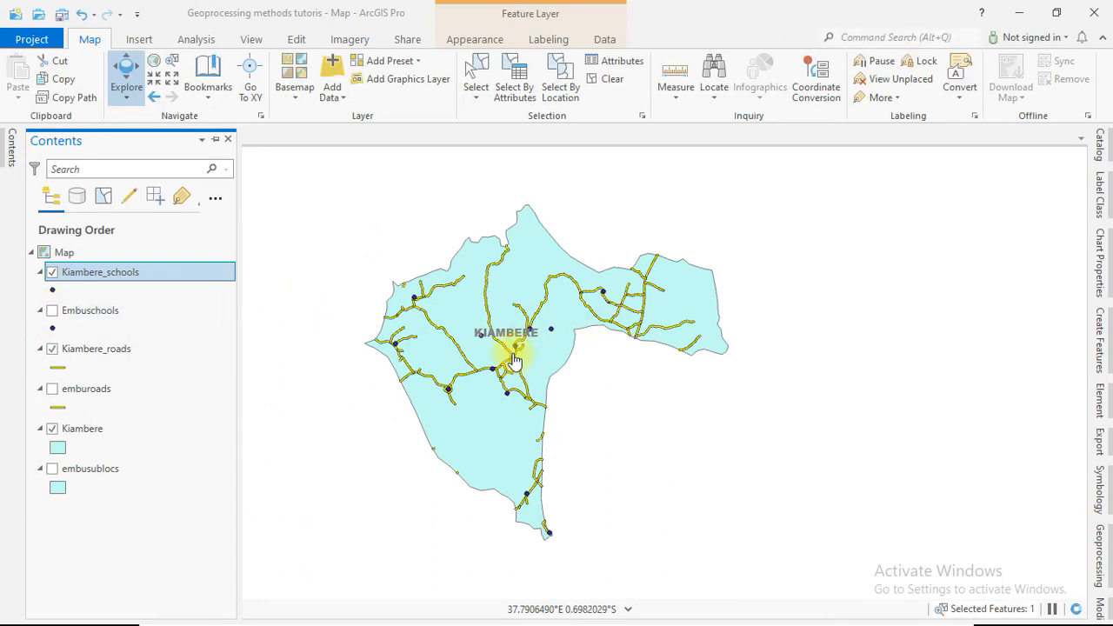
{"action": "scroll", "coordinate": [509, 348], "scroll_direction": "up", "scroll_amount": 2}
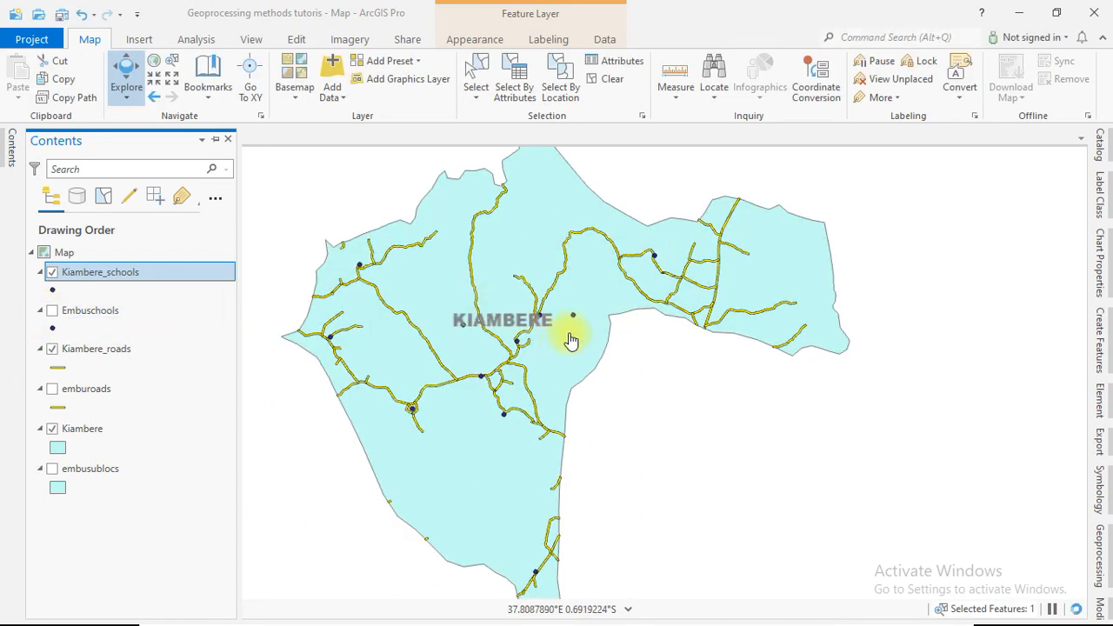
{"action": "scroll", "coordinate": [616, 322], "scroll_direction": "down", "scroll_amount": 2}
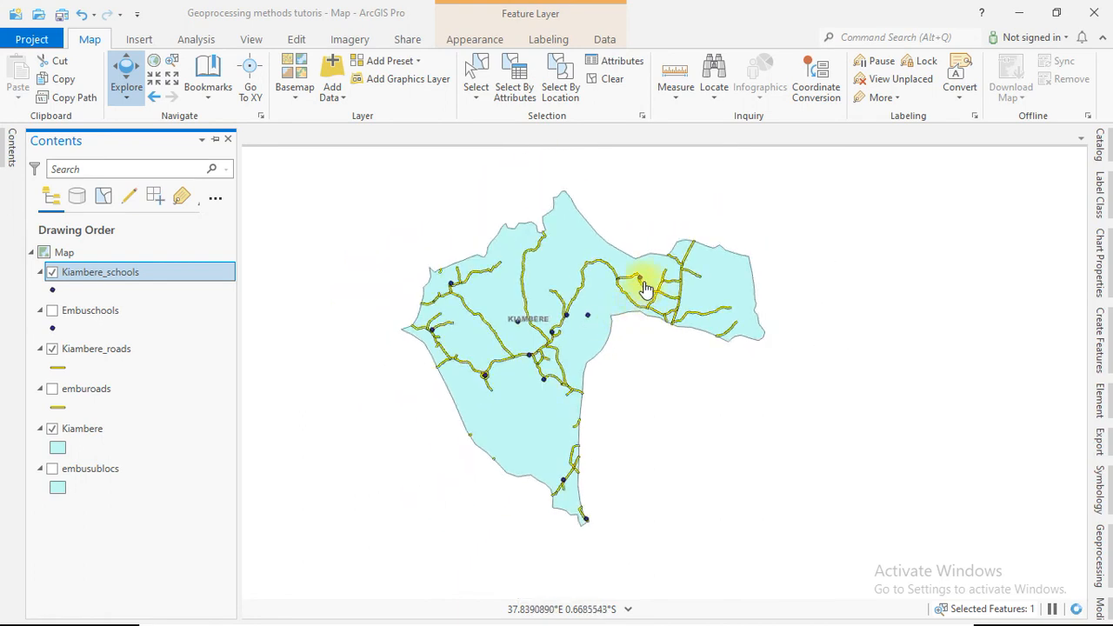
Open the attribute table of the Kiambere_schools layer and select its last record, NTHARAWE PRI. SCH.
{"action": "right_click", "coordinate": [90, 276]}
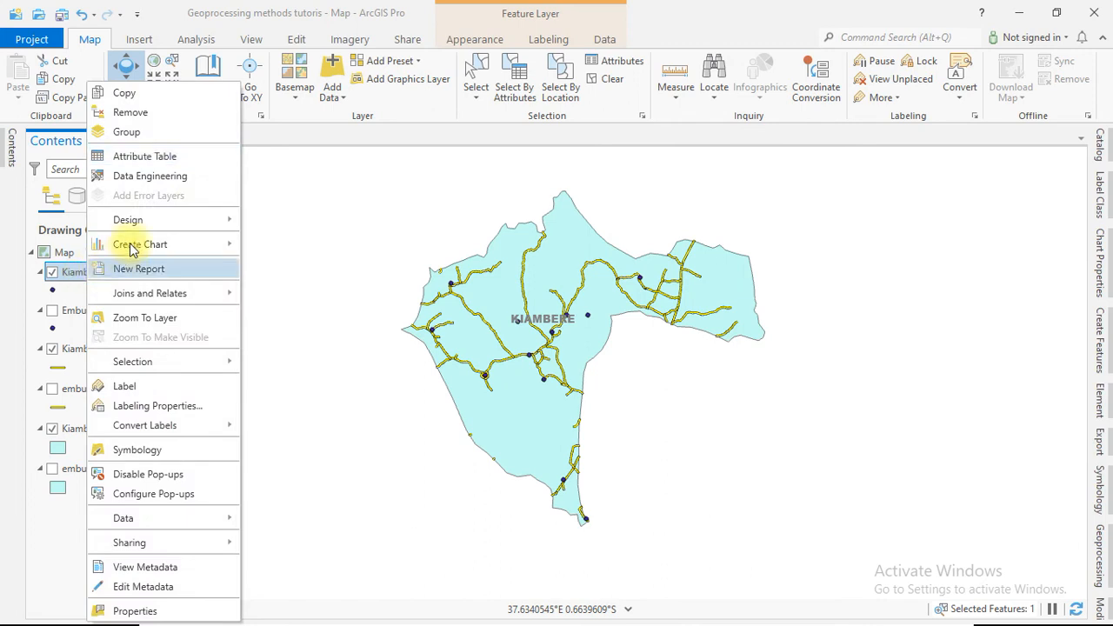
{"action": "left_click", "coordinate": [148, 156]}
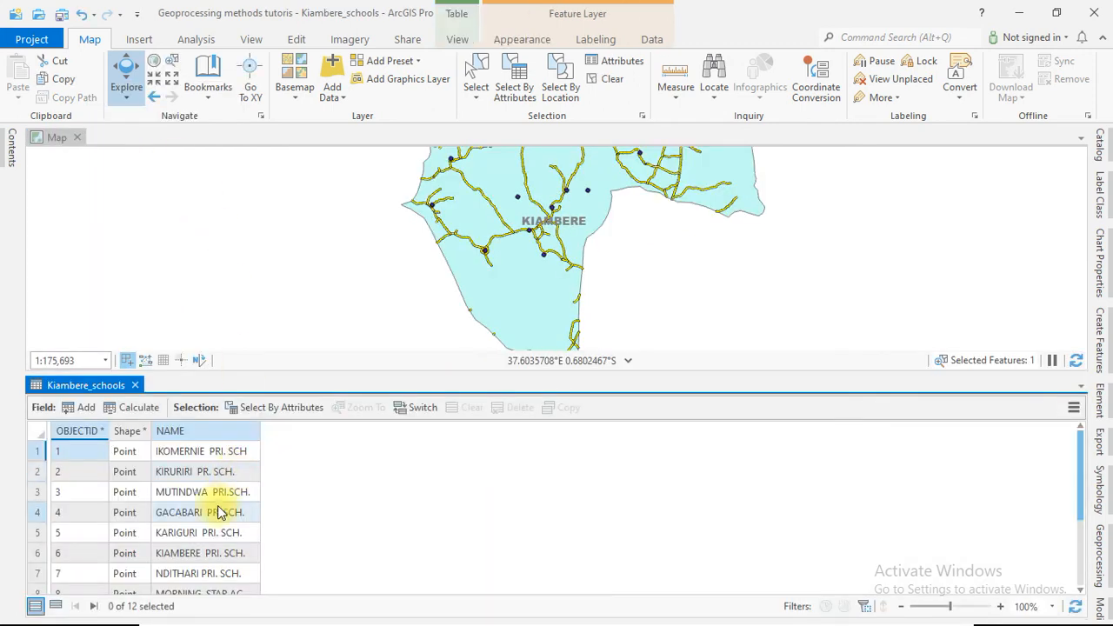
{"action": "scroll", "coordinate": [221, 494], "scroll_direction": "down", "scroll_amount": 2}
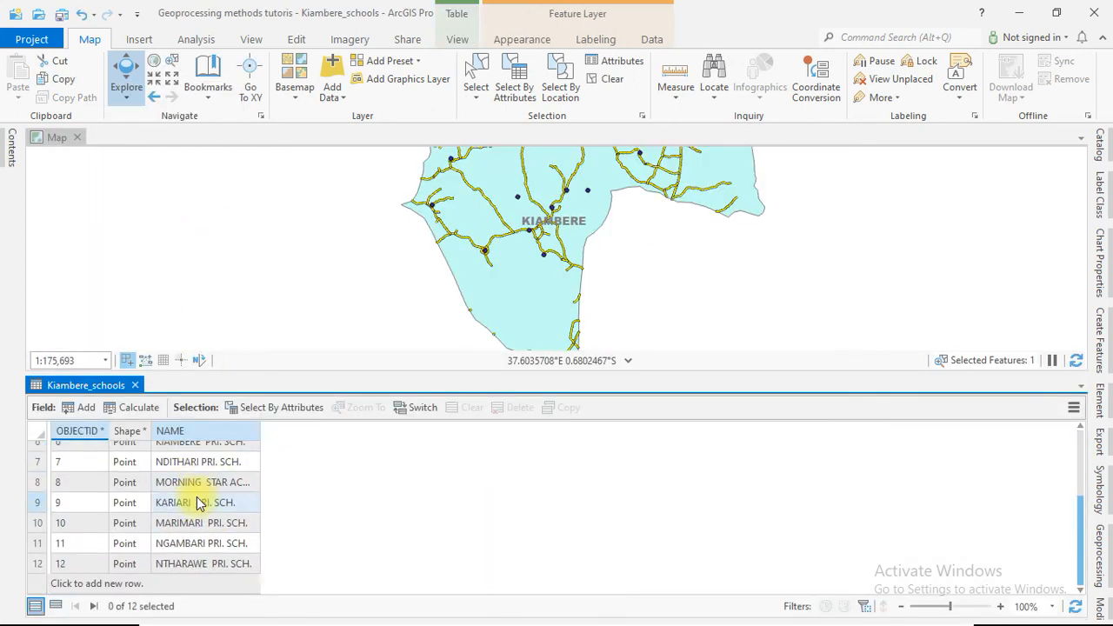
{"action": "left_click", "coordinate": [36, 564]}
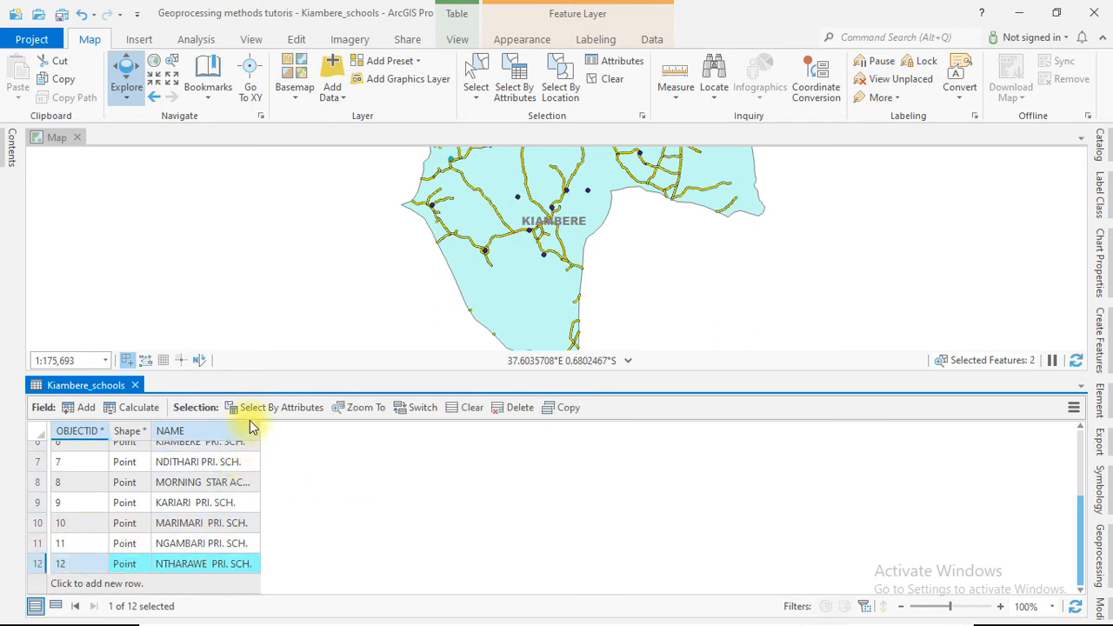
Widen the NAME column of the Kiambere_schools table and review the full school names.
{"action": "left_click_drag", "start_coordinate": [260, 428], "coordinate": [433, 428]}
{"action": "scroll", "coordinate": [255, 507], "scroll_direction": "up", "scroll_amount": 3}
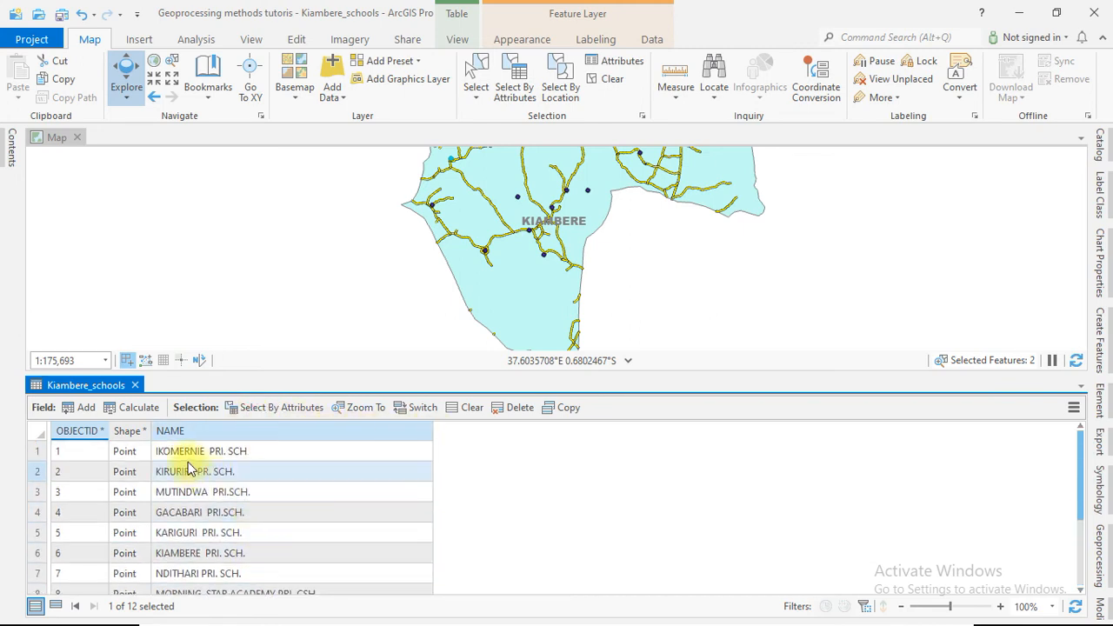
{"action": "scroll", "coordinate": [217, 465], "scroll_direction": "down", "scroll_amount": 3}
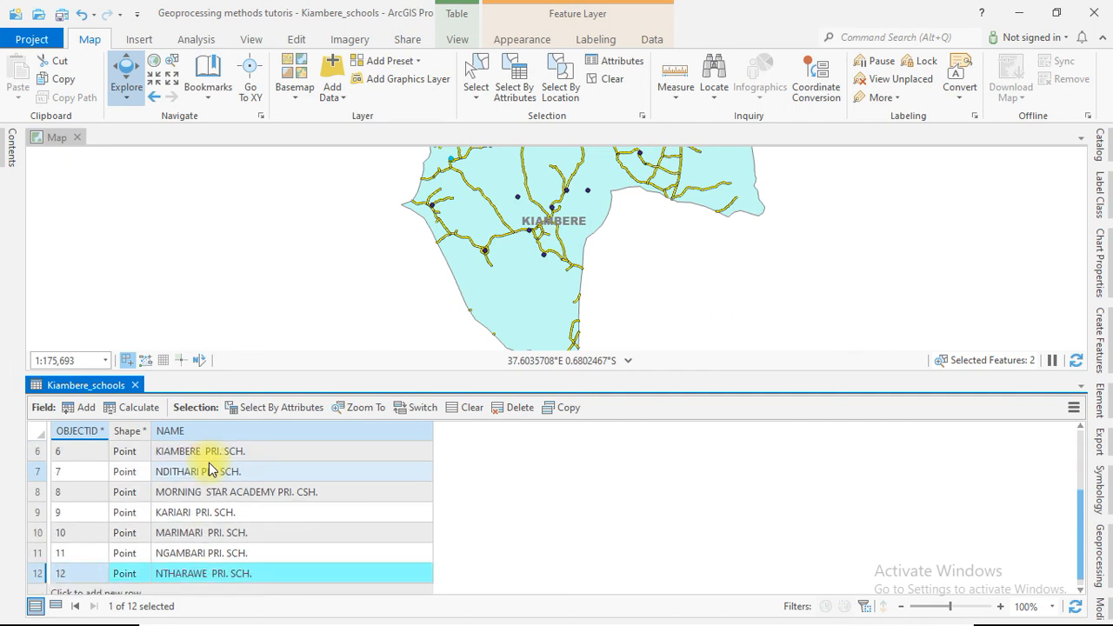
{"action": "scroll", "coordinate": [209, 469], "scroll_direction": "down", "scroll_amount": 1}
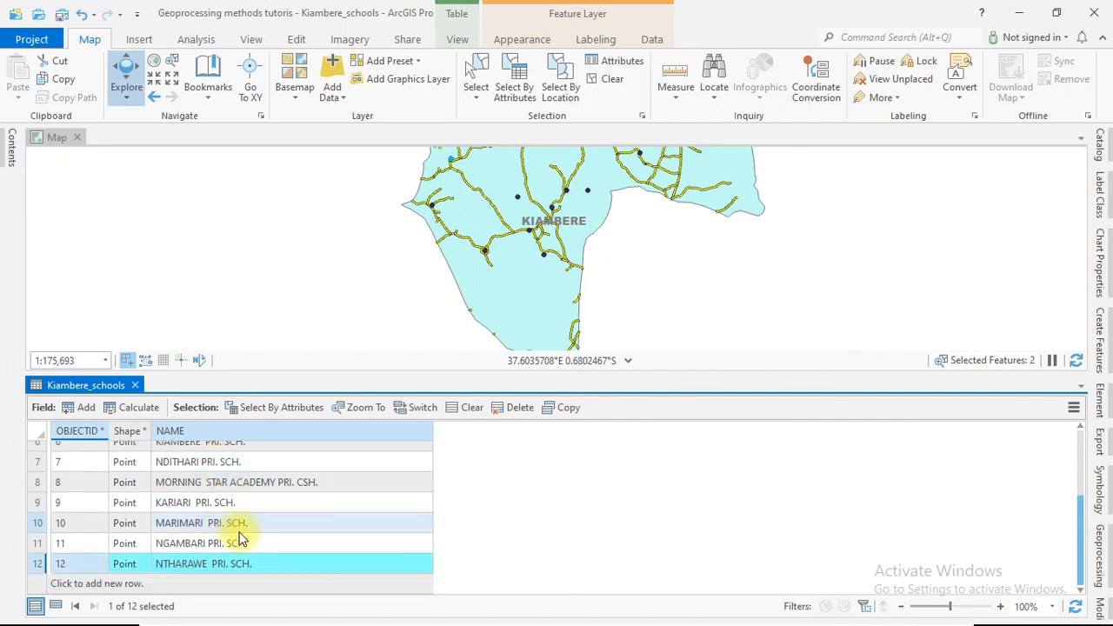
Review the first records of the Kiambere_schools attribute table and close the table.
{"action": "scroll", "coordinate": [242, 539], "scroll_direction": "up", "scroll_amount": 3}
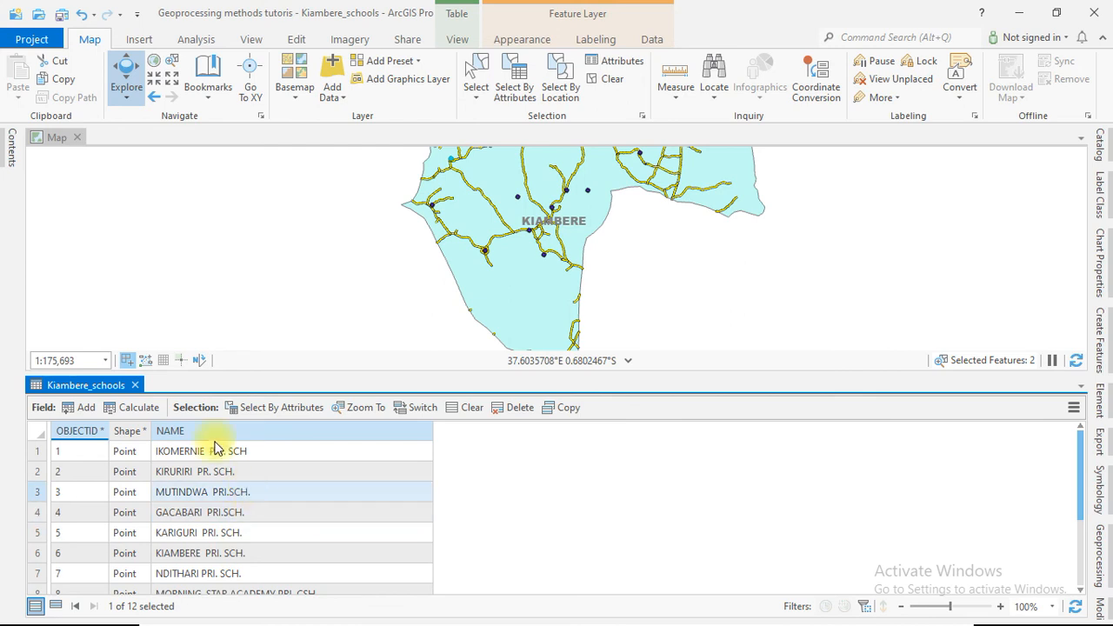
{"action": "left_click", "coordinate": [137, 387]}
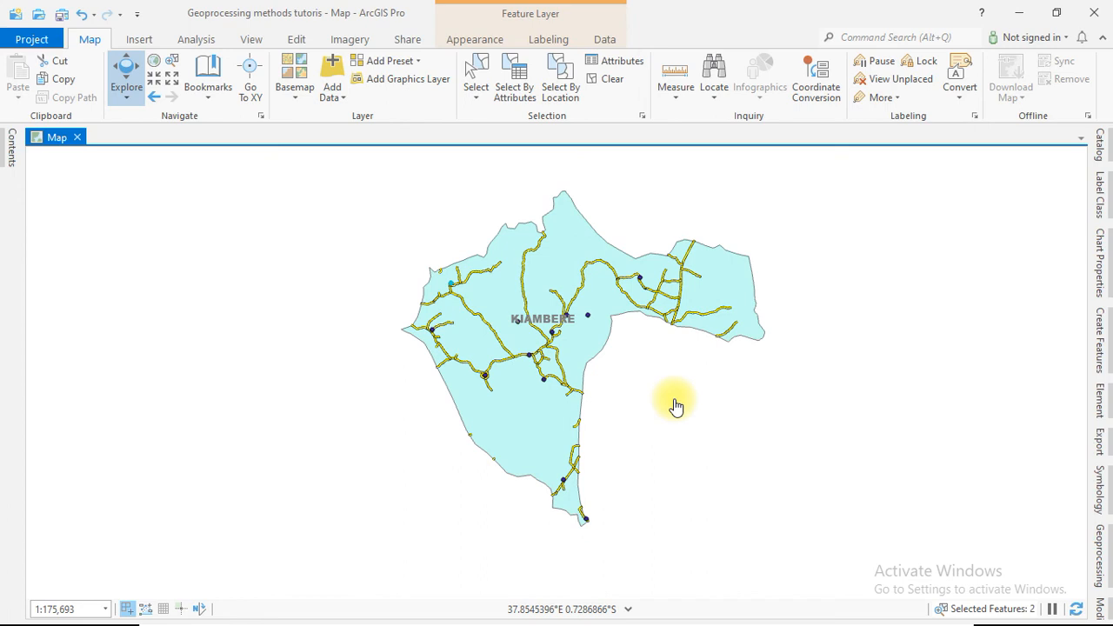
Show the original Embuschools, emburoads and embusublocs layers to compare them with the clipped Kiambere layers.
{"action": "left_click", "coordinate": [12, 148]}
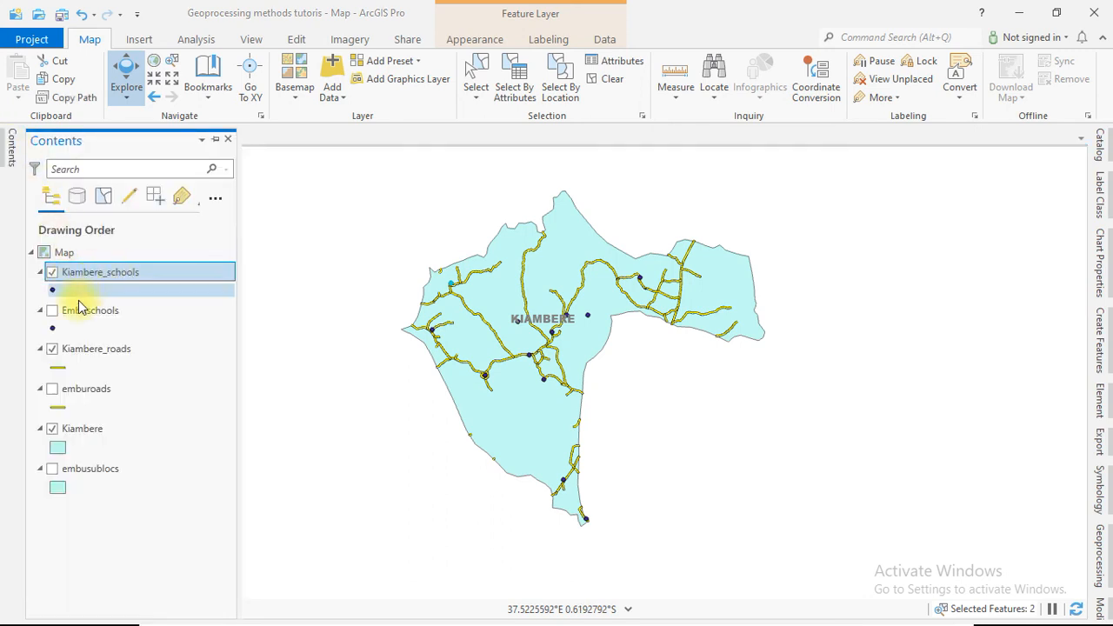
{"action": "left_click", "coordinate": [52, 311]}
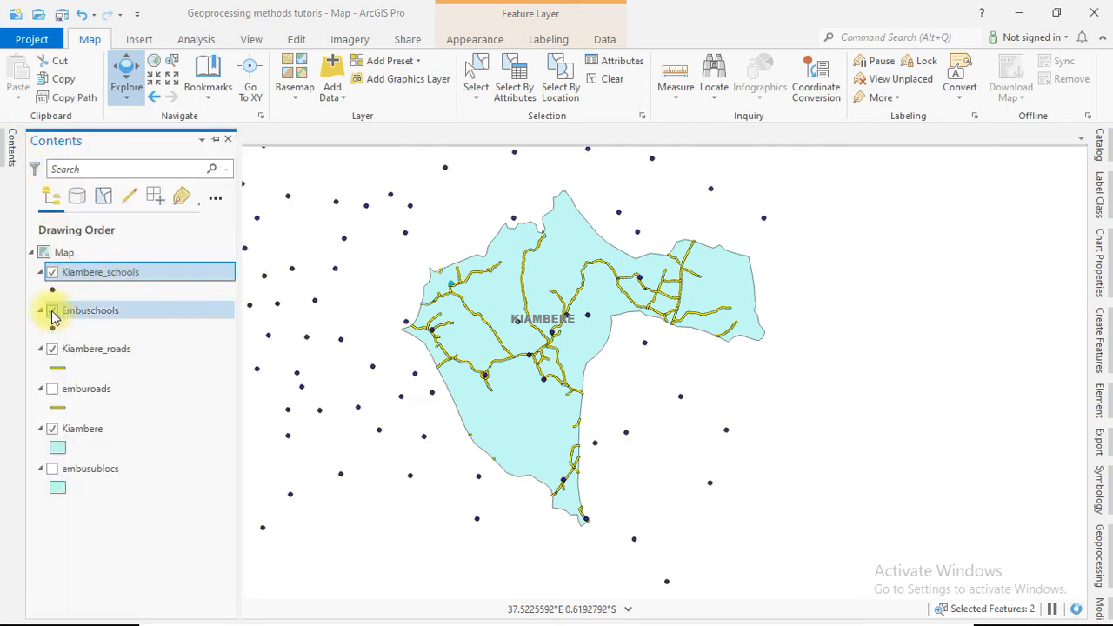
{"action": "left_click", "coordinate": [52, 389]}
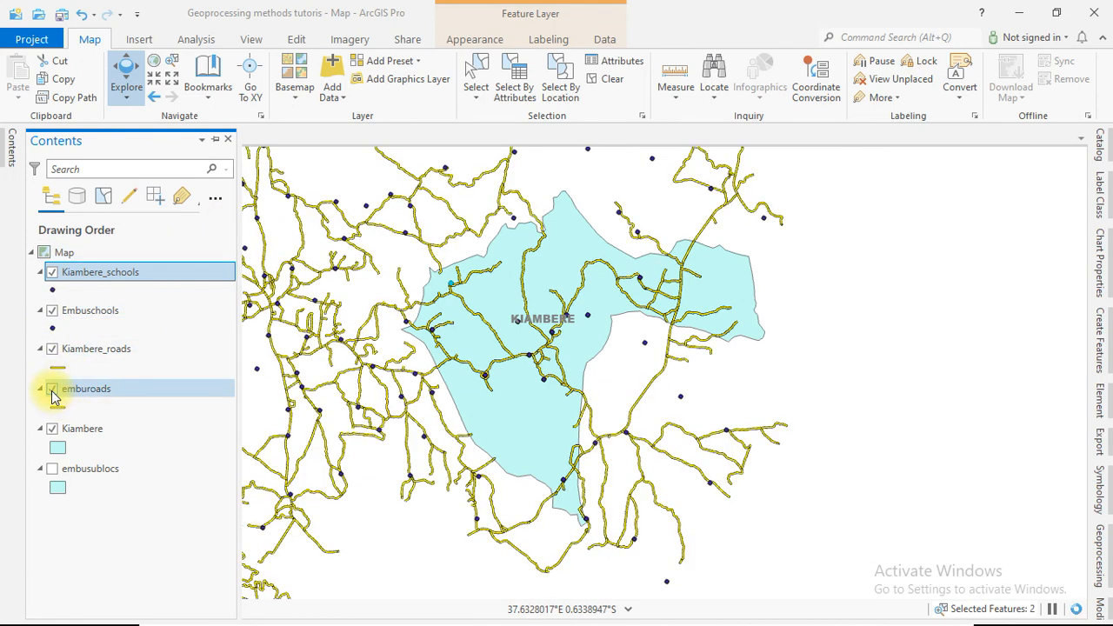
{"action": "left_click", "coordinate": [53, 469]}
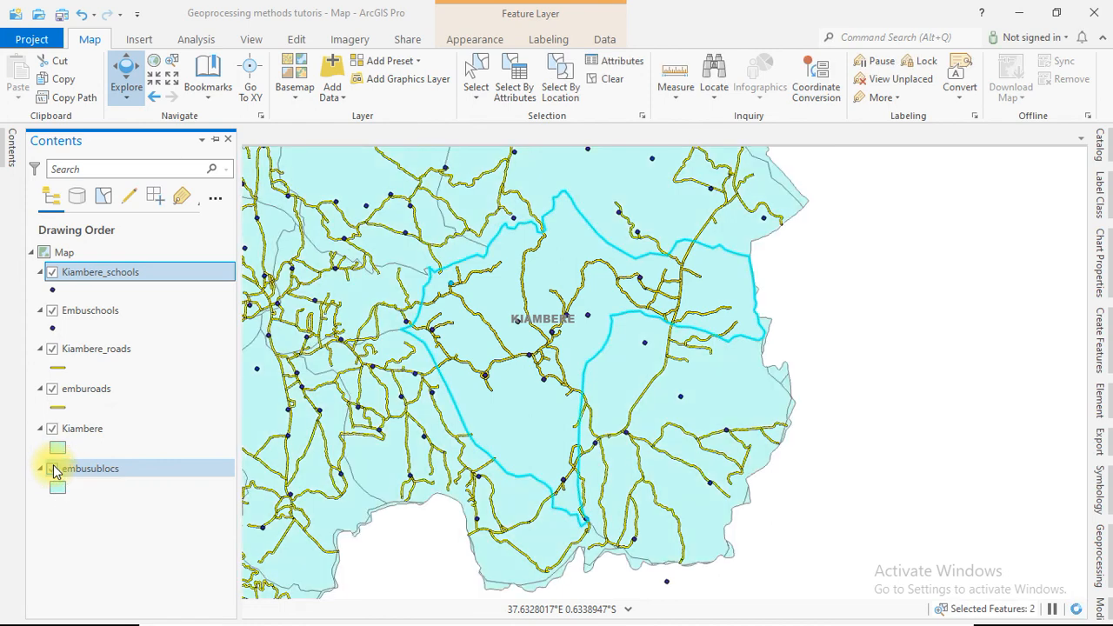
Hide the embusublocs, emburoads and Embuschools layers and view only the clipped Kiambere boundary, roads and schools.
{"action": "left_click", "coordinate": [53, 470]}
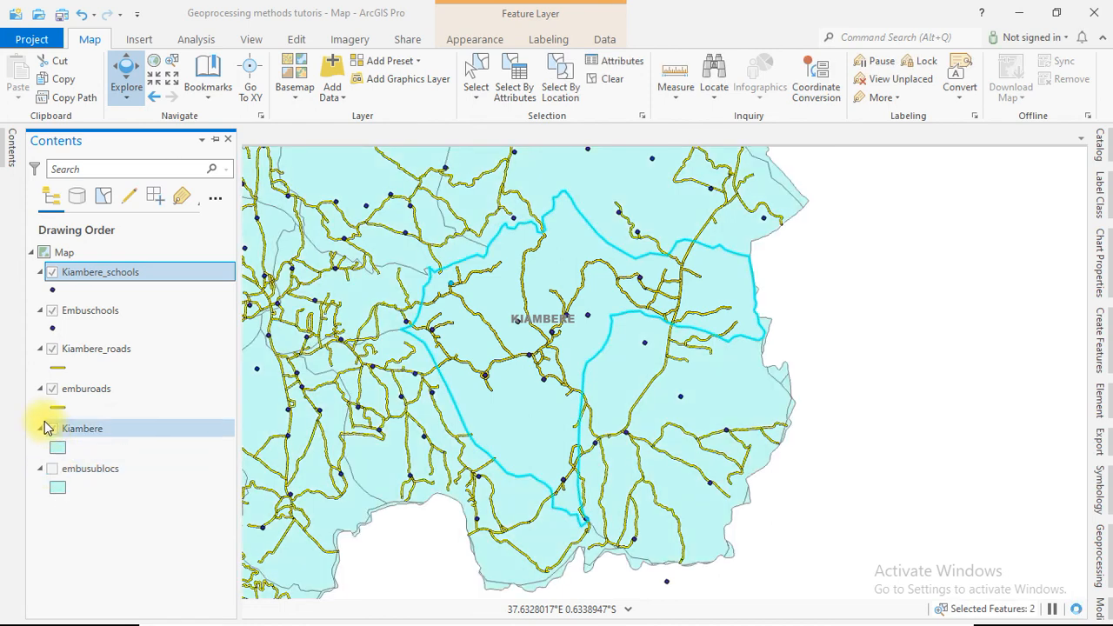
{"action": "left_click", "coordinate": [53, 388]}
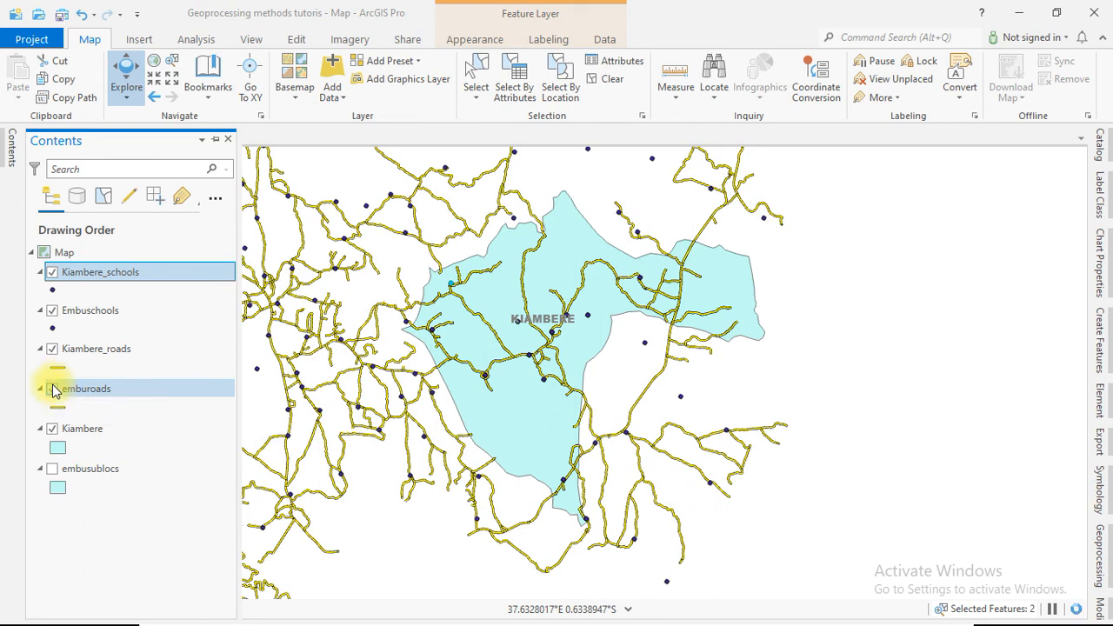
{"action": "left_click", "coordinate": [52, 310]}
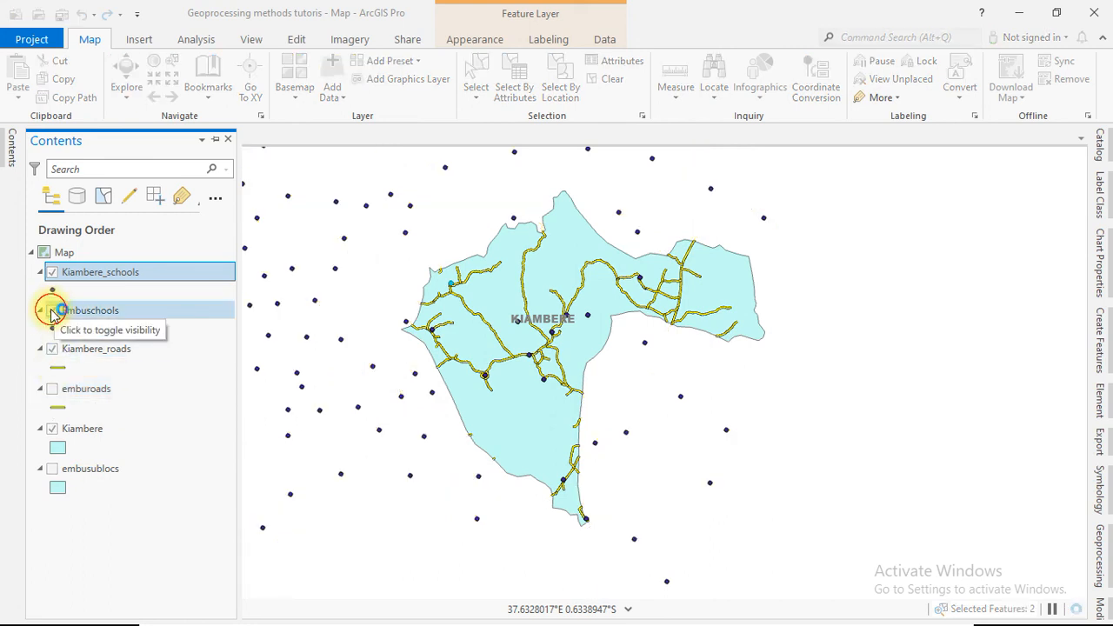
{"action": "left_click", "coordinate": [52, 310]}
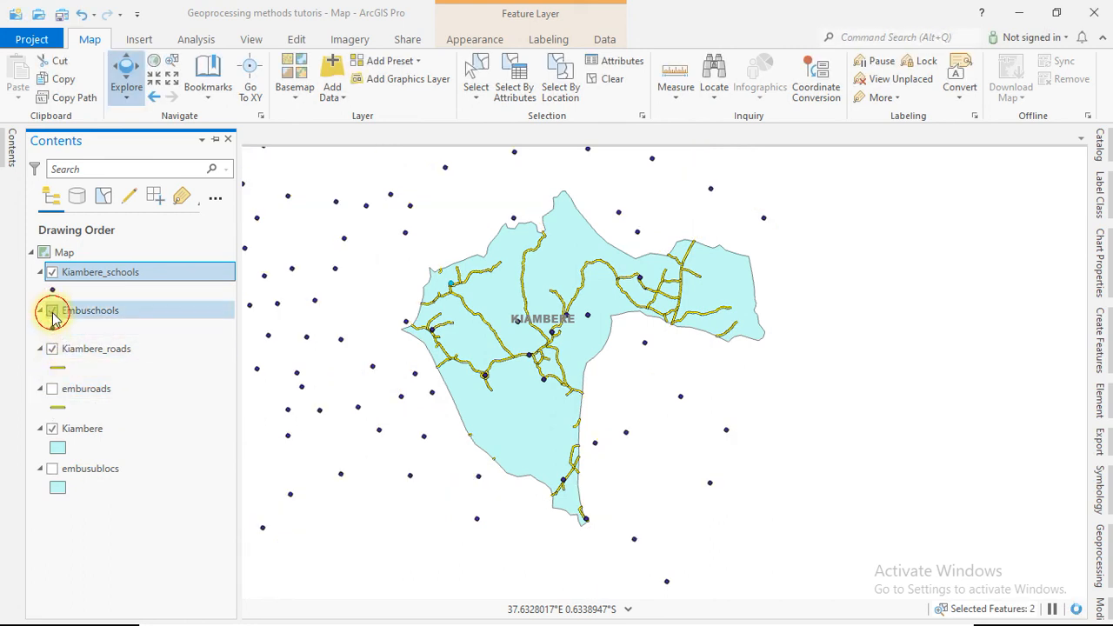
{"action": "left_click", "coordinate": [647, 409]}
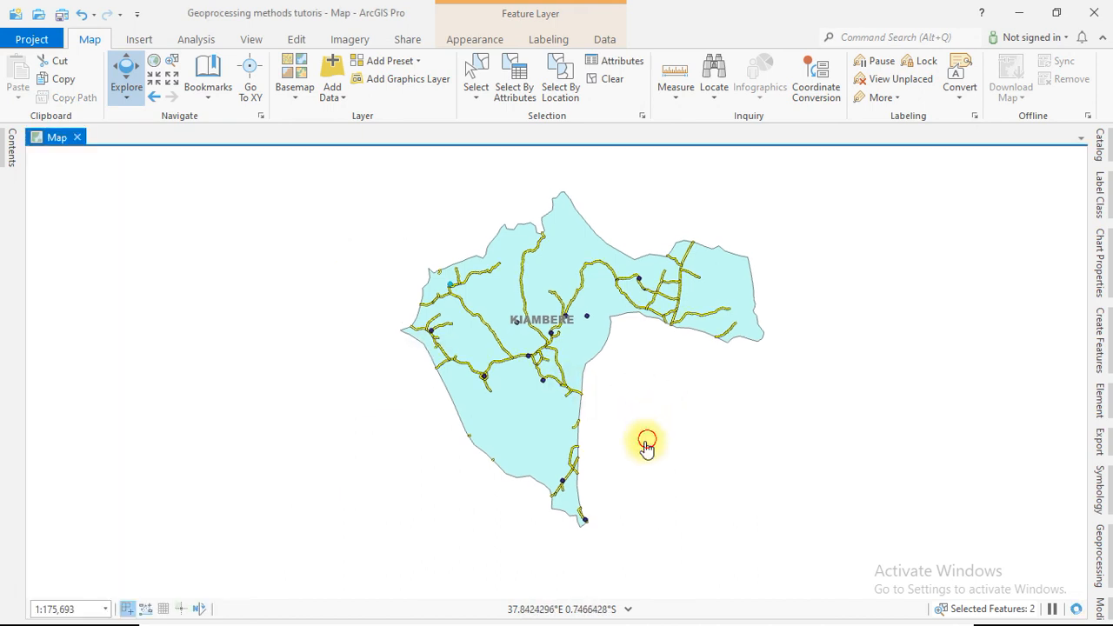